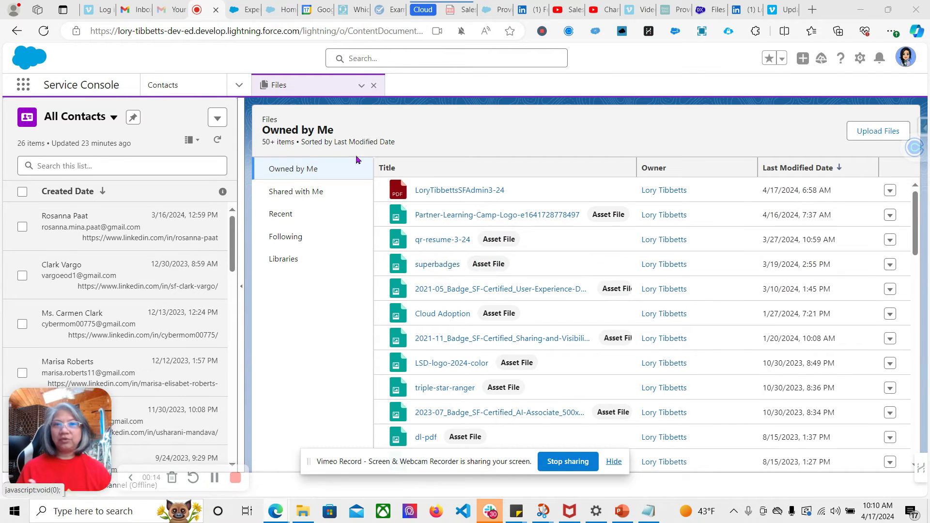
In the Experience Builder tab, select the text block holding the resume icon and QR code.
left_click(245, 9)
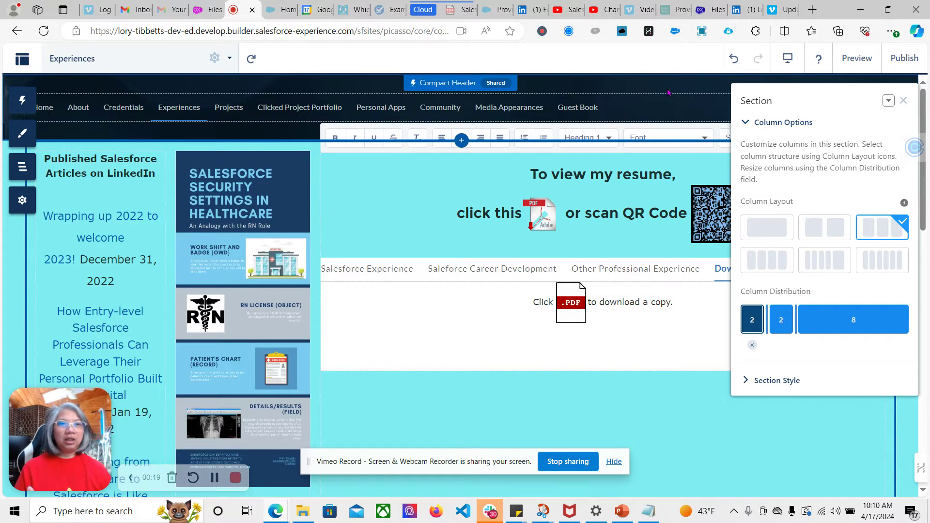
left_click(903, 101)
left_click(547, 224)
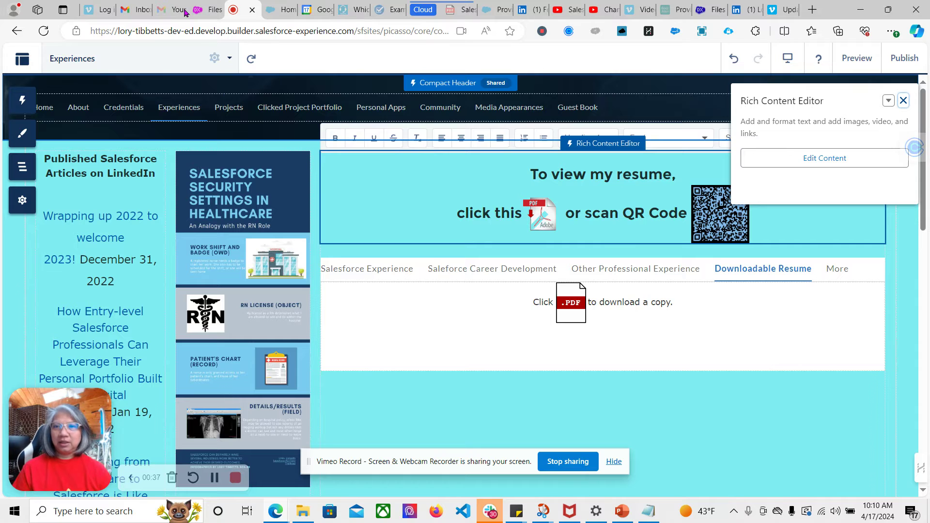
Open the Files page by searching 'files' in the App Launcher.
left_click(208, 10)
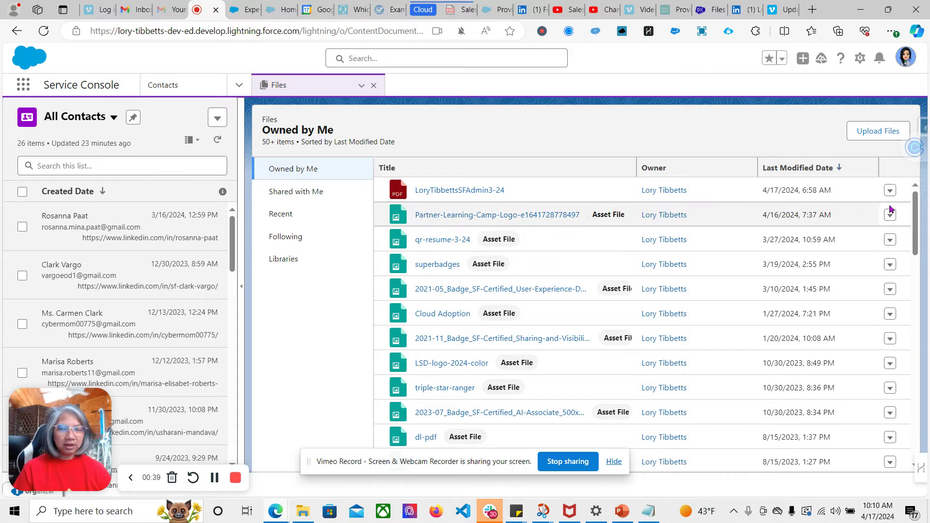
left_click(891, 191)
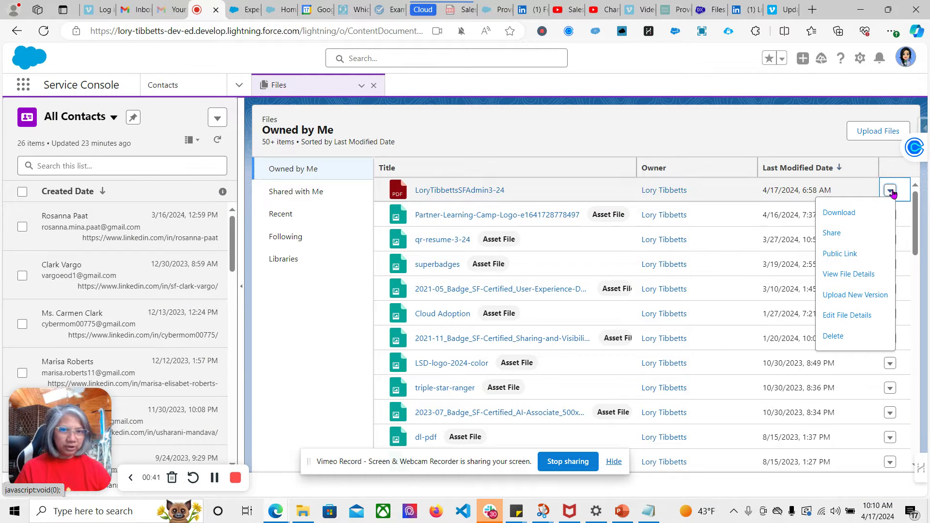
left_click(18, 85)
left_click(19, 85)
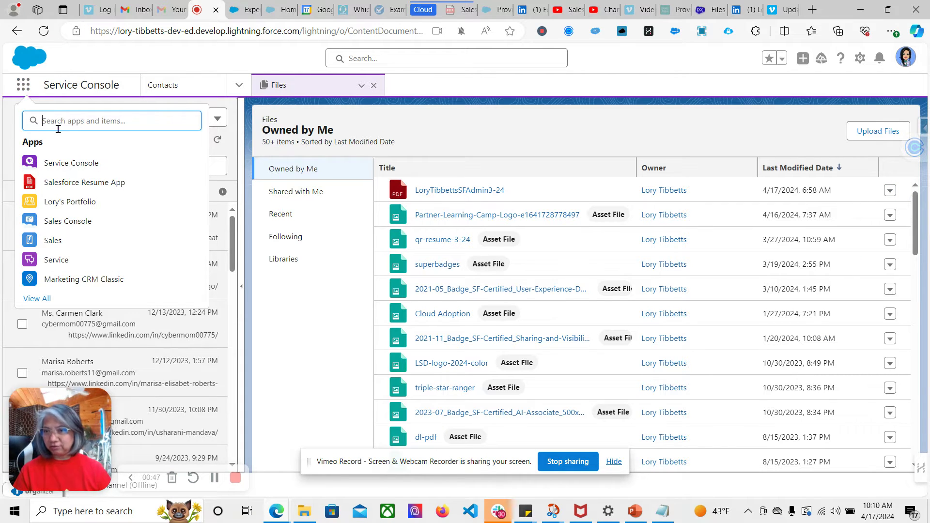
type("files")
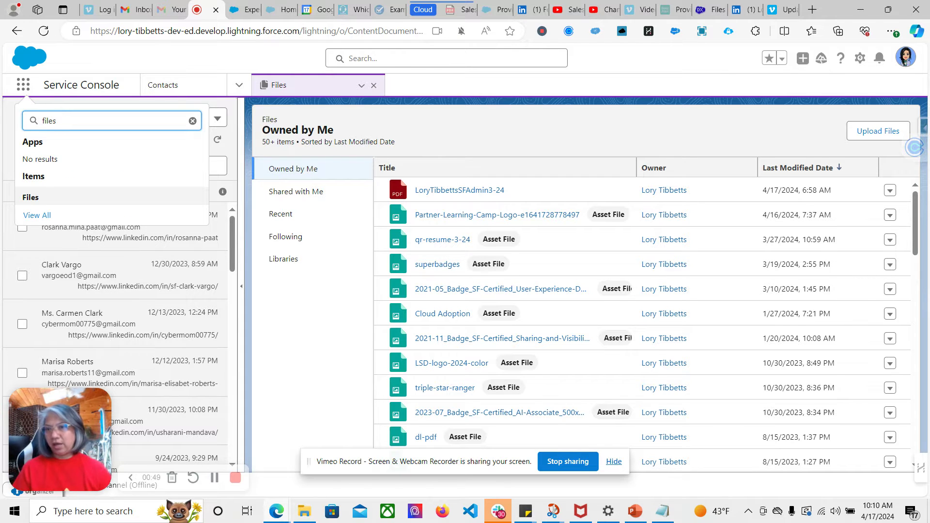
left_click(30, 197)
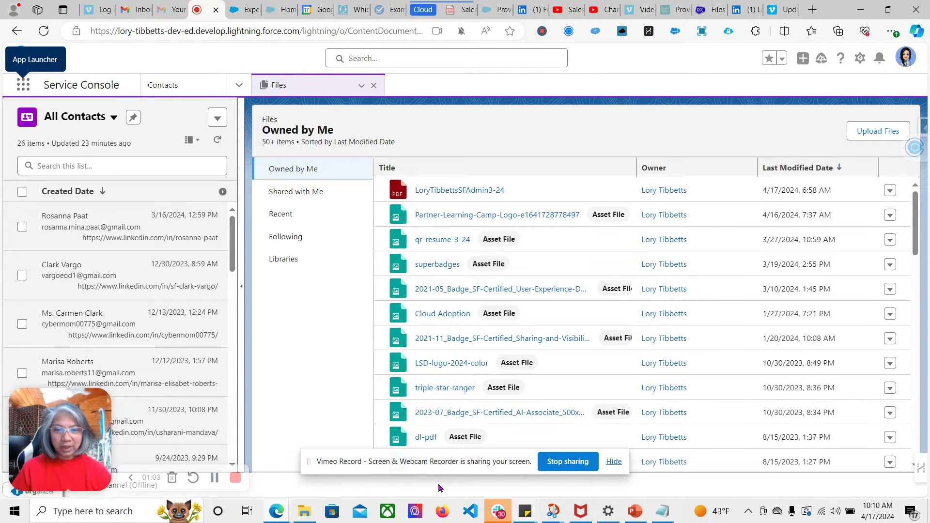
left_click(302, 508)
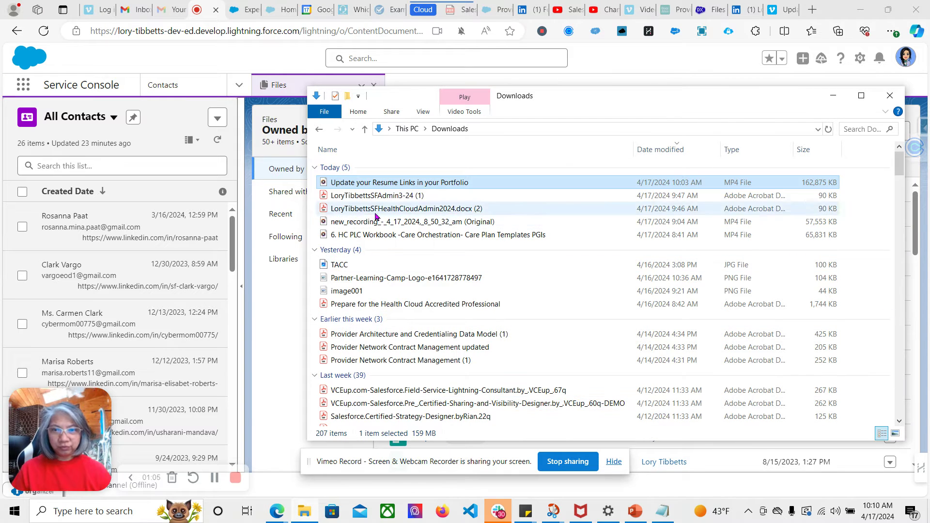
left_click(398, 211)
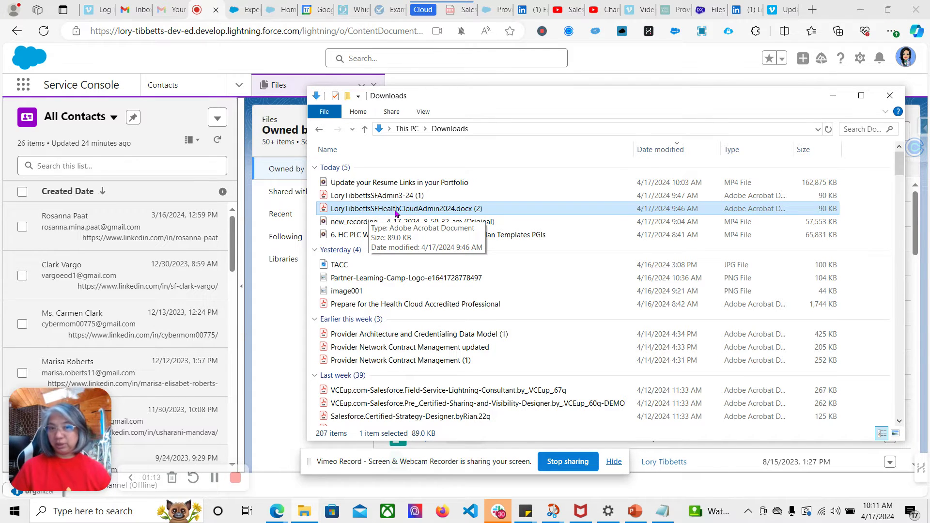
left_click(266, 327)
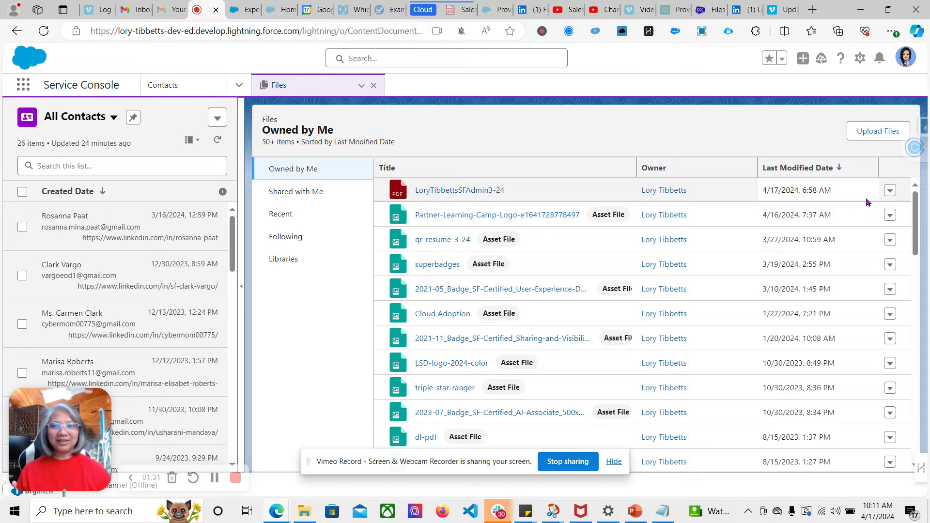
Upload the HealthCloudAdmin2024 resume PDF as a new version, noted 'Added Molina Experience'.
left_click(889, 191)
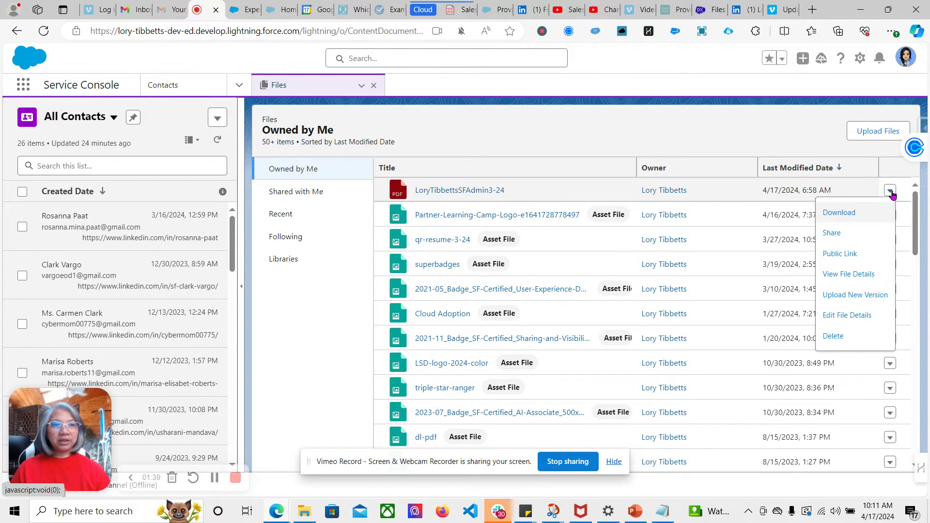
left_click(839, 296)
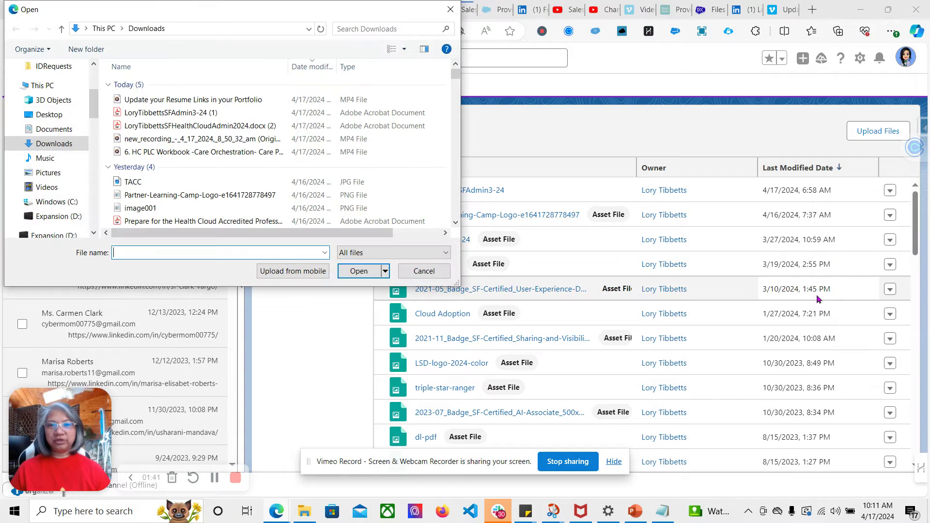
left_click(158, 126)
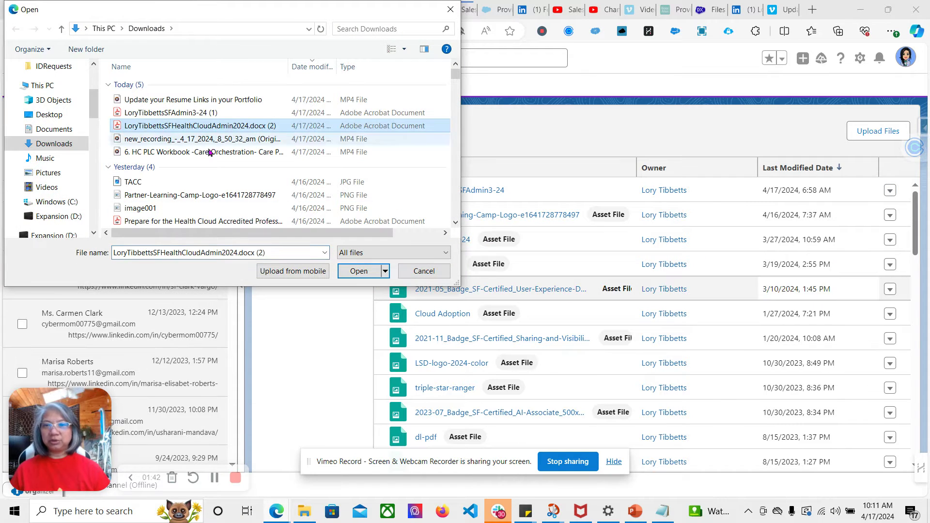
left_click(352, 271)
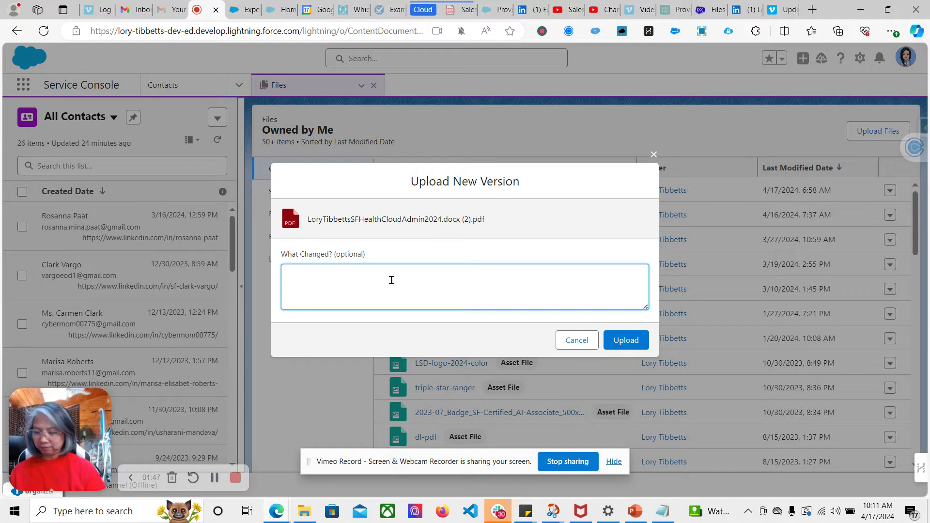
type("Added Molina Experience")
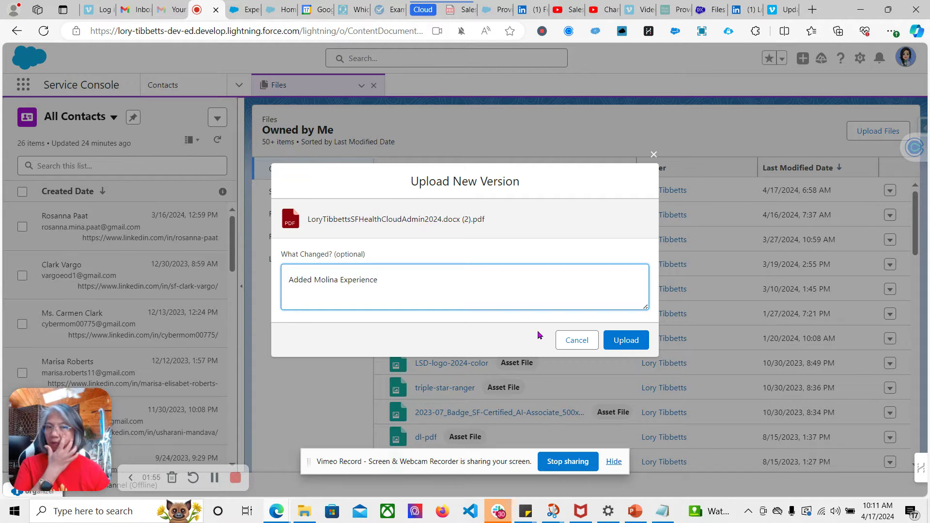
left_click(621, 350)
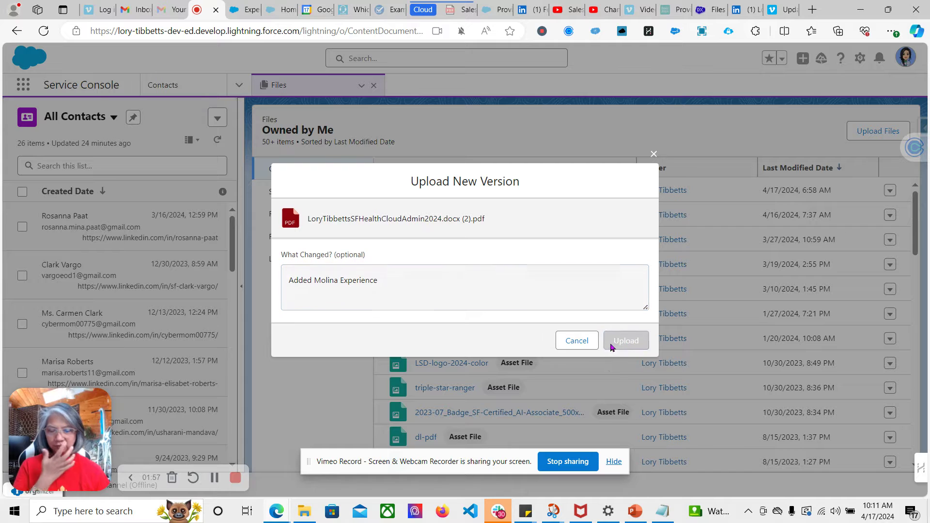
left_click(306, 513)
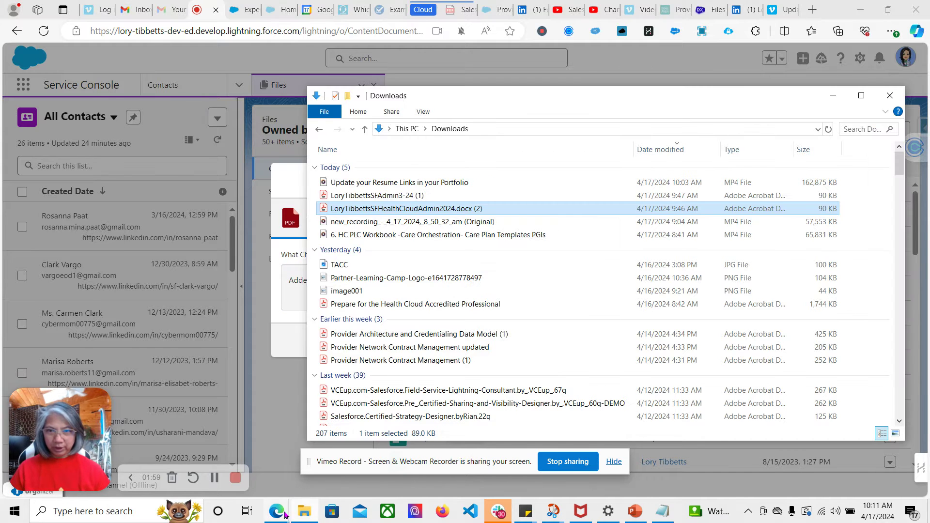
double_click(378, 209)
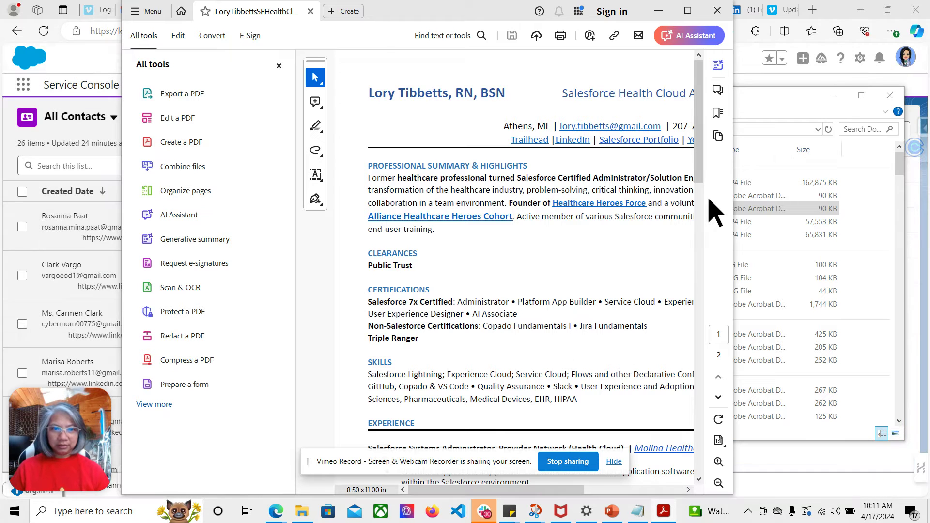
left_click_drag(741, 270, 916, 270)
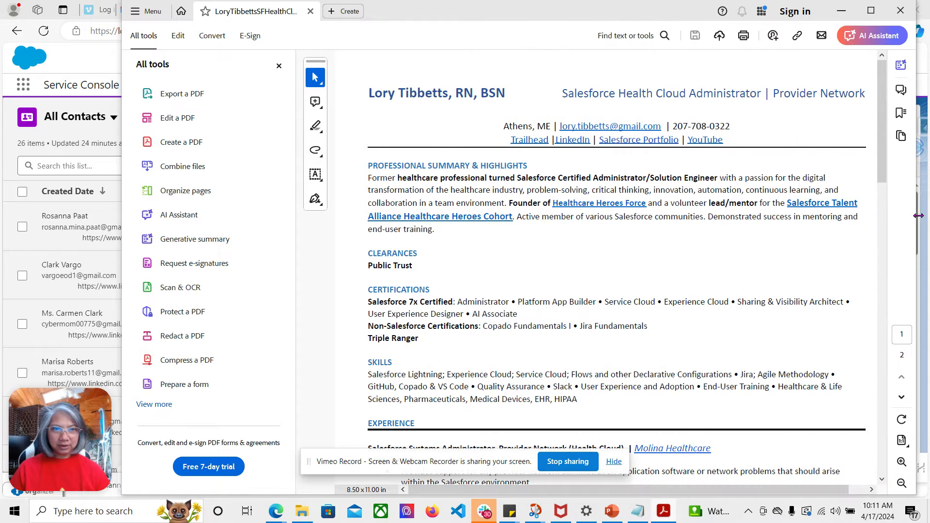
scroll(577, 338, "down", 3)
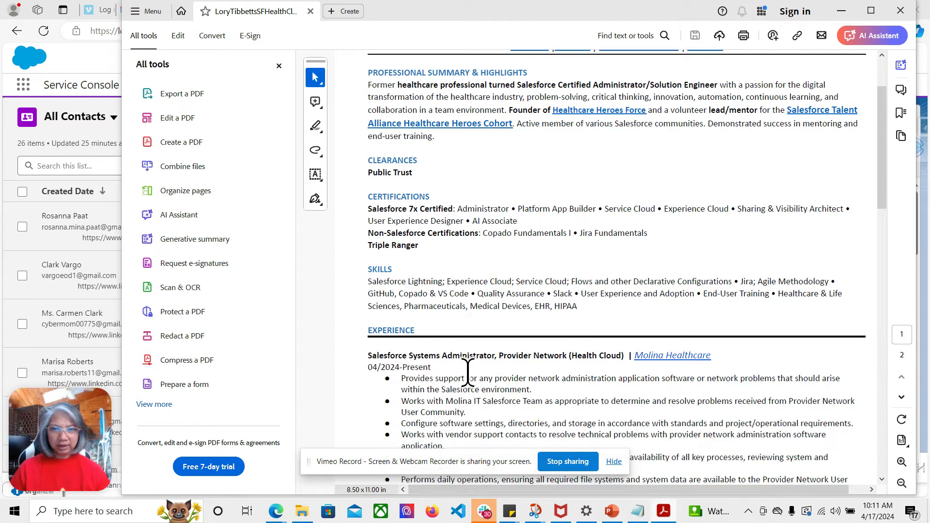
scroll(465, 378, "up", 2)
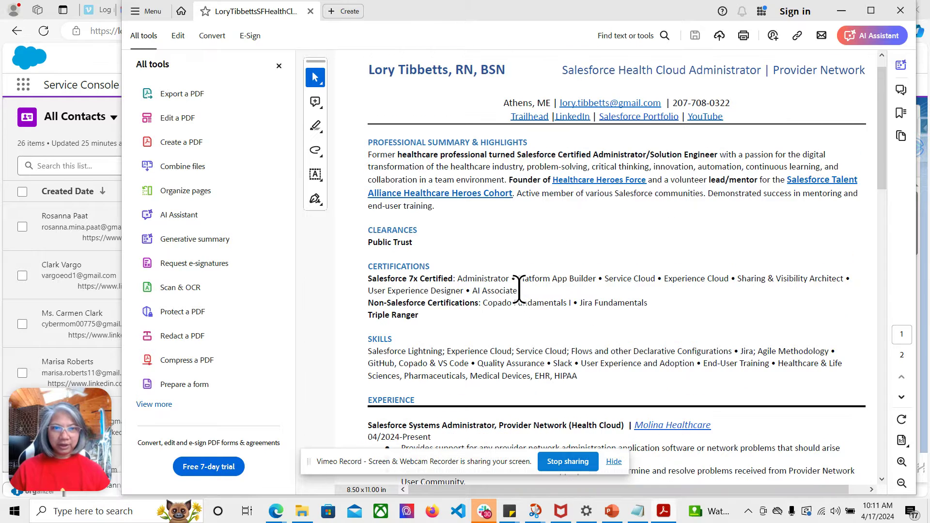
left_click(638, 117)
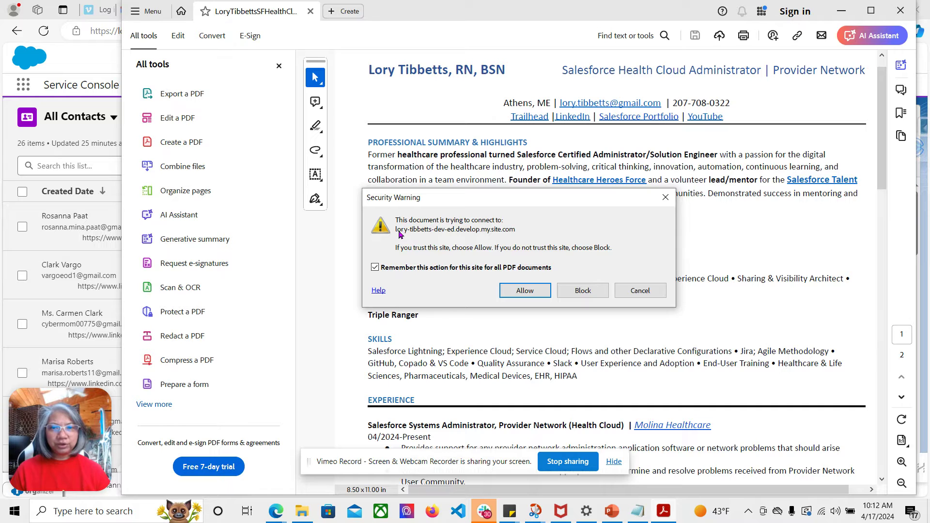
left_click(634, 296)
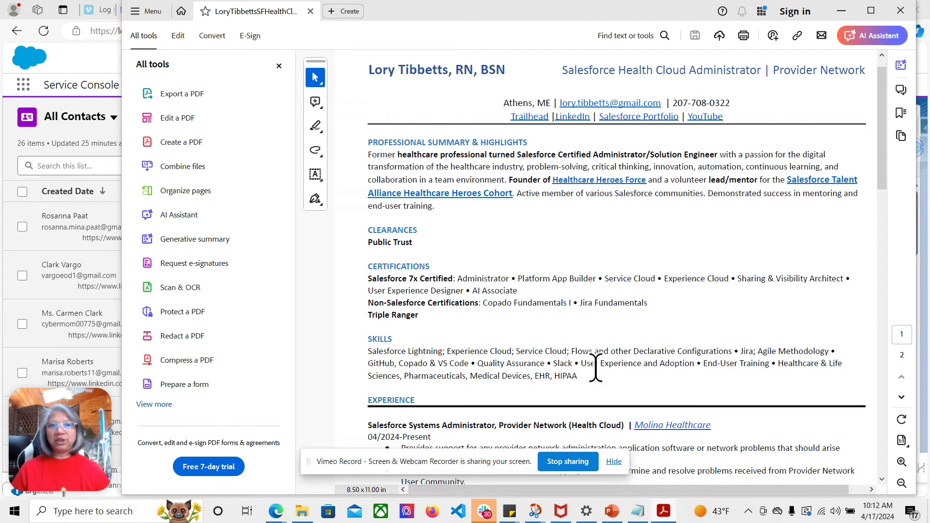
left_click(901, 9)
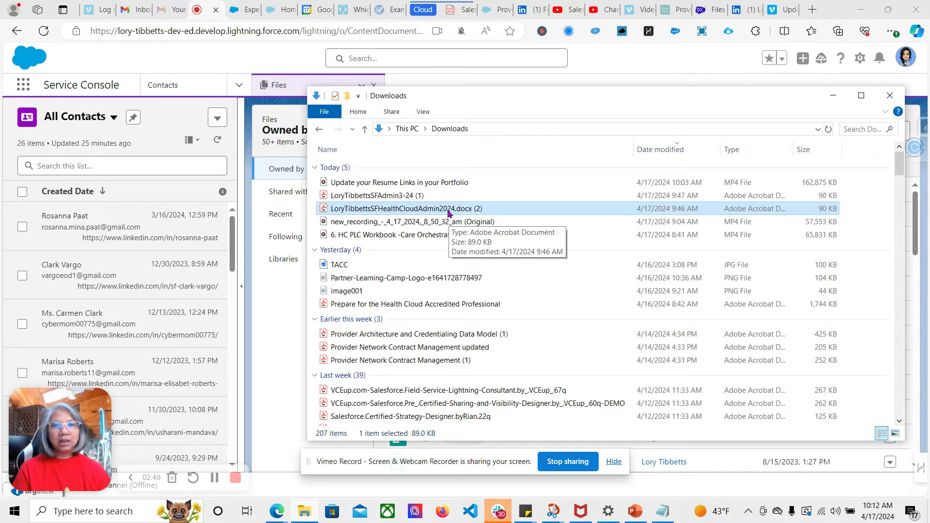
Retitle the resume file, changing 3-24 to 2024 and HC to HealthCloud, and save.
left_click(449, 214)
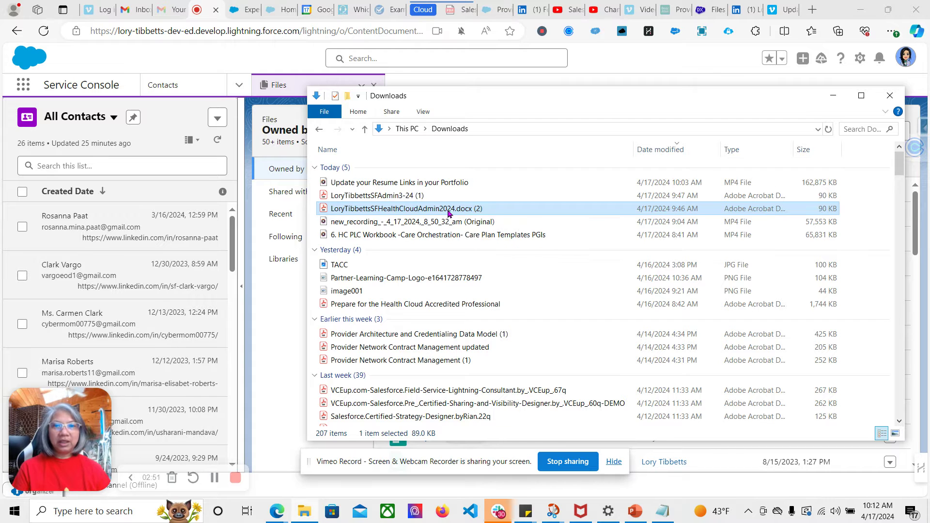
left_click(267, 303)
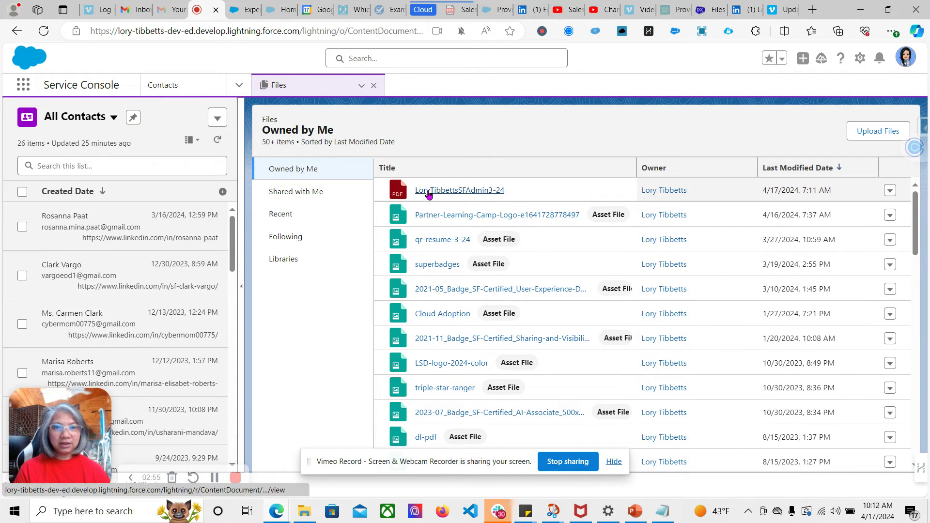
left_click(894, 196)
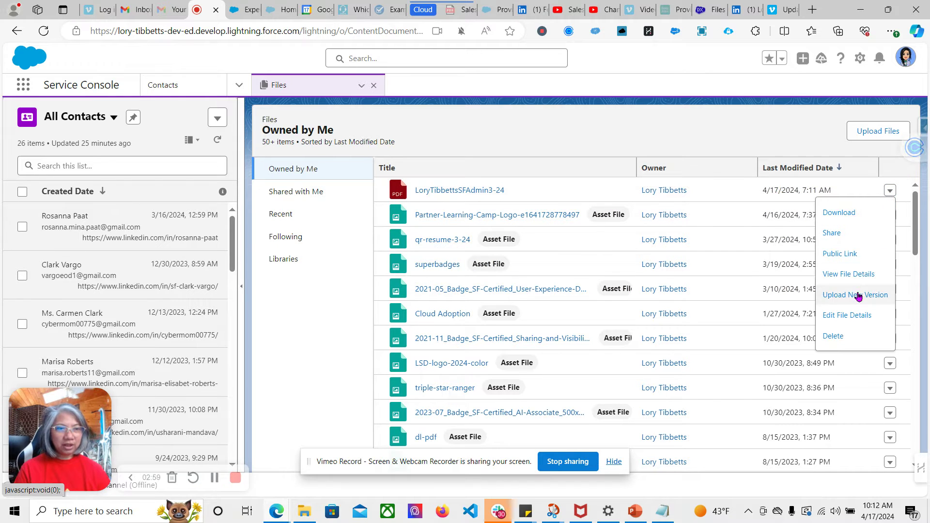
left_click(850, 316)
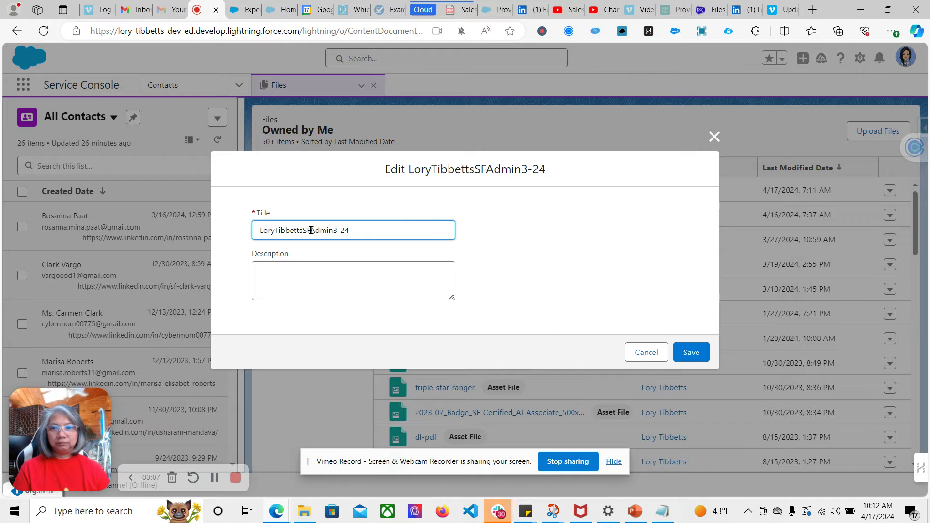
type("HC")
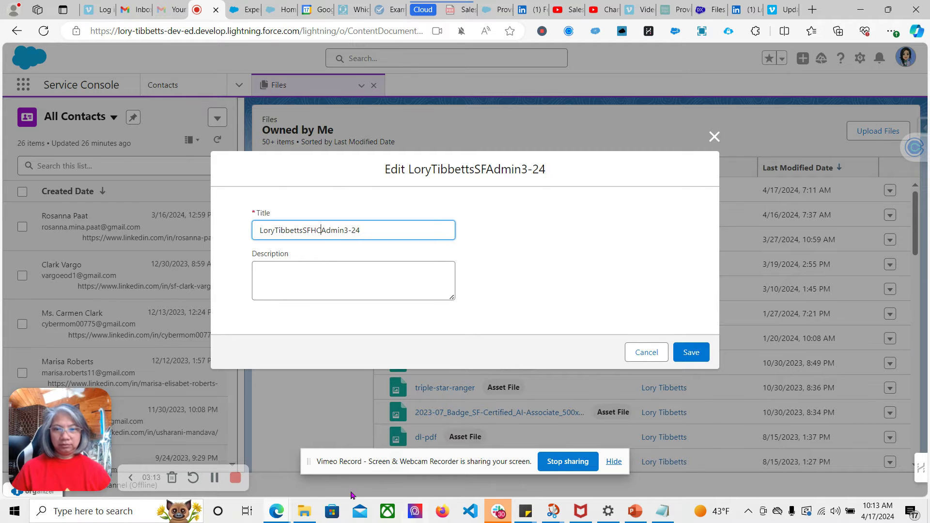
left_click(310, 510)
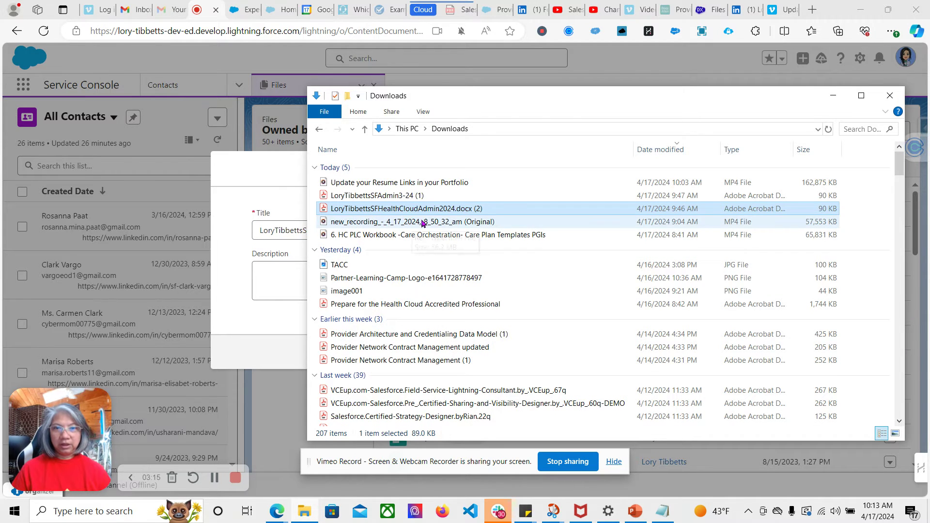
left_click(235, 243)
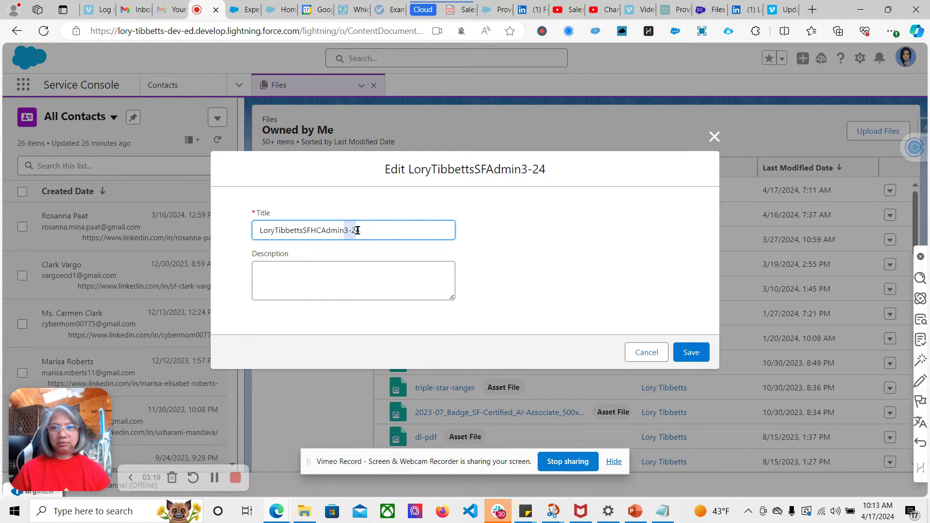
type("20")
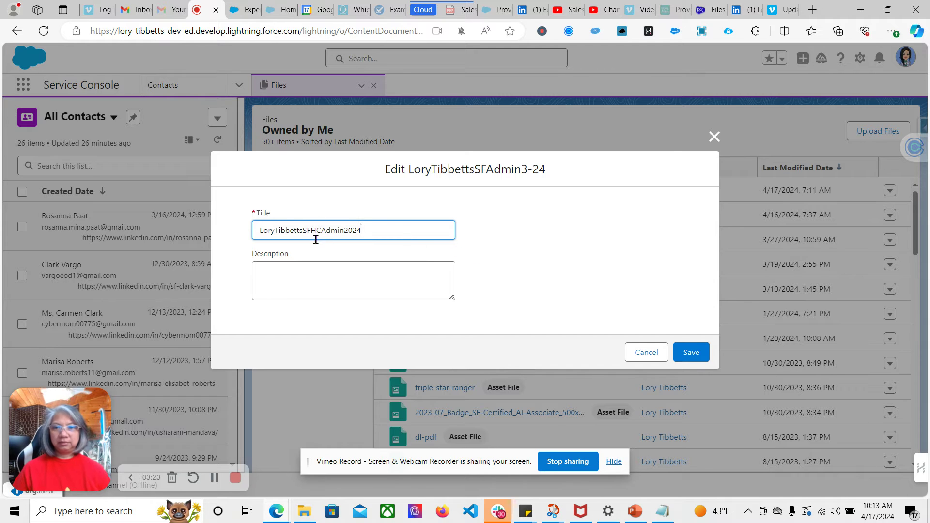
key("BackSpace")
type("ealthCloud")
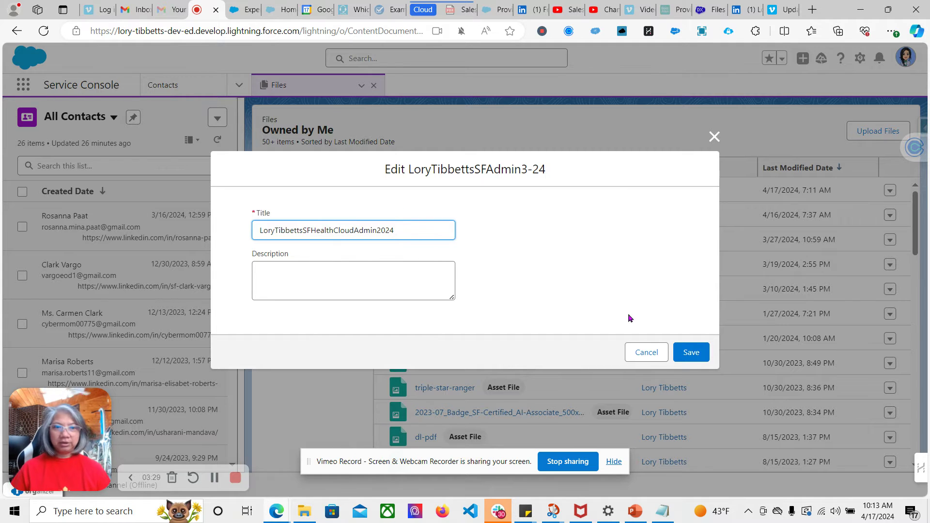
left_click(691, 352)
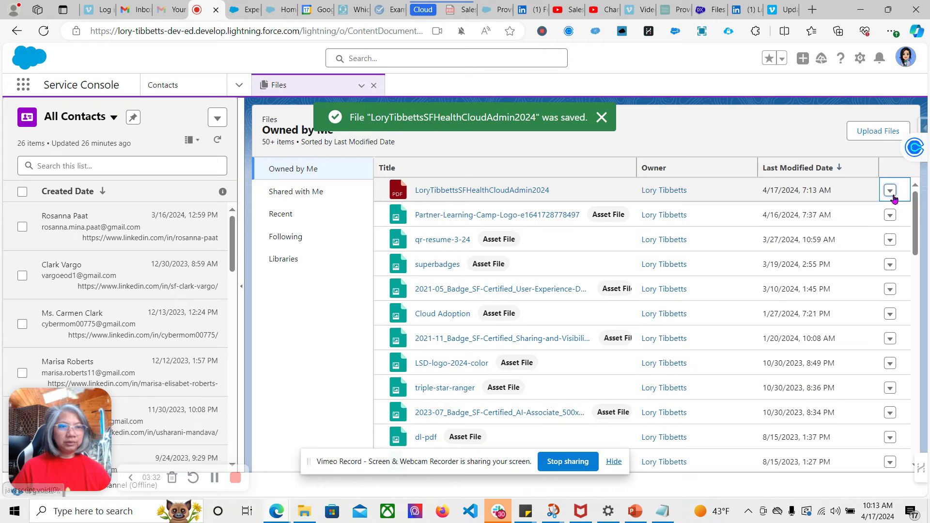
Create the renamed resume PDF's public link, expiring 4/30/2025, and copy it.
left_click(890, 191)
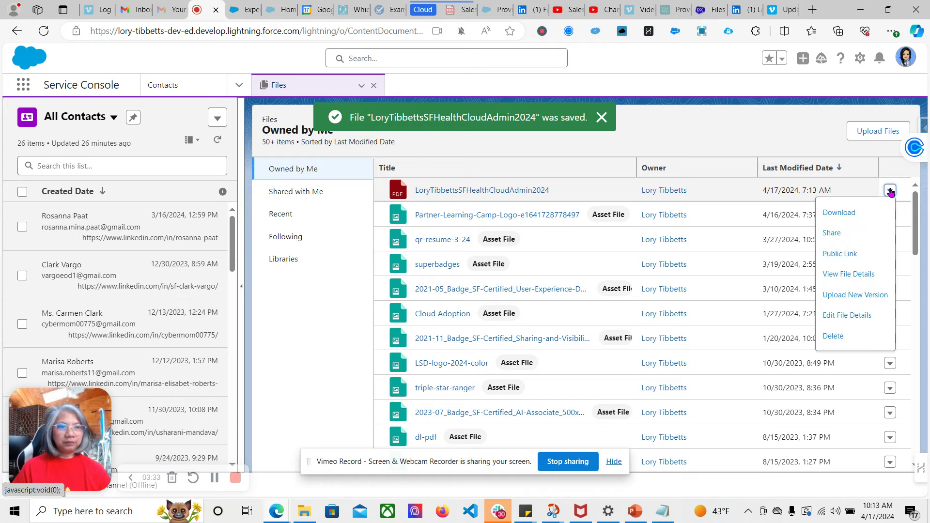
left_click(830, 255)
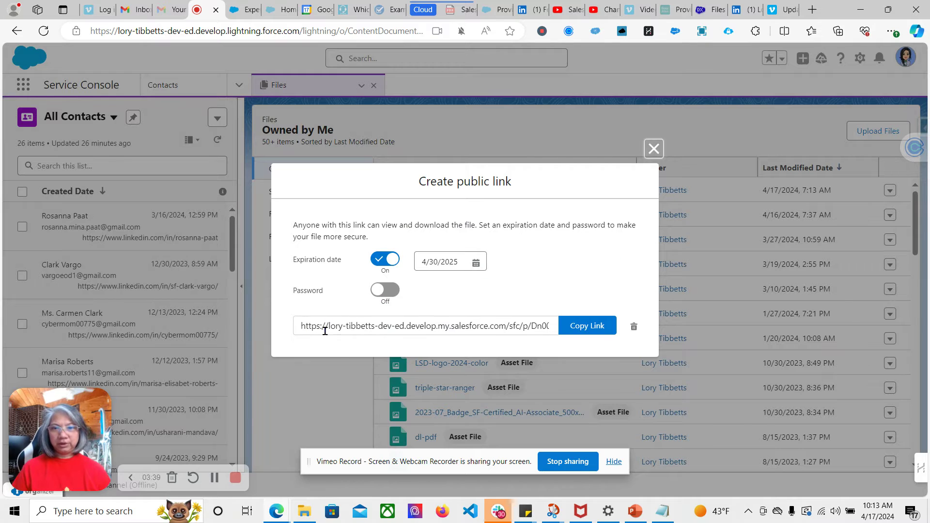
left_click_drag(325, 331, 445, 330)
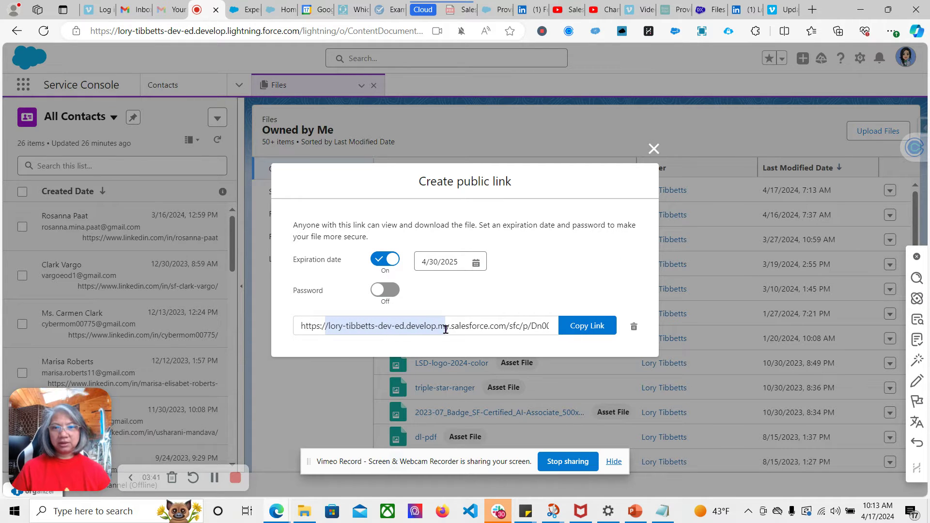
left_click(580, 329)
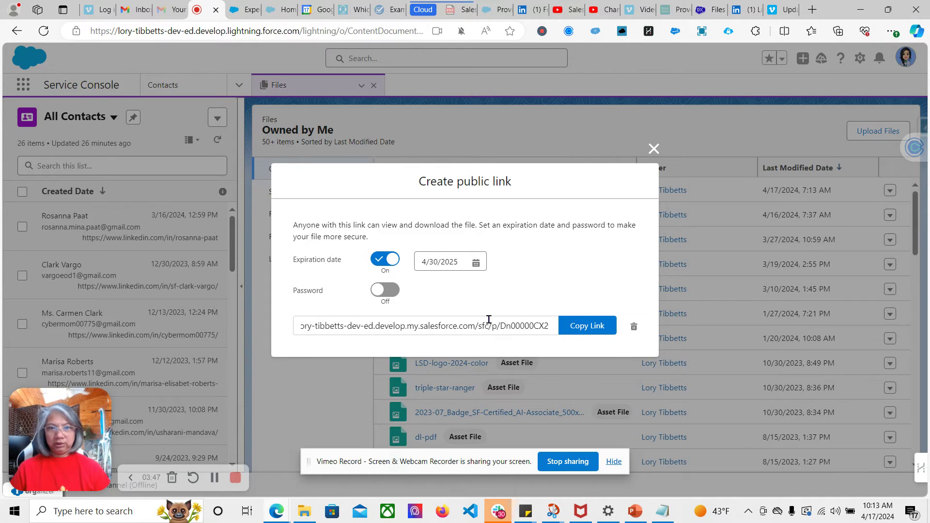
left_click(573, 334)
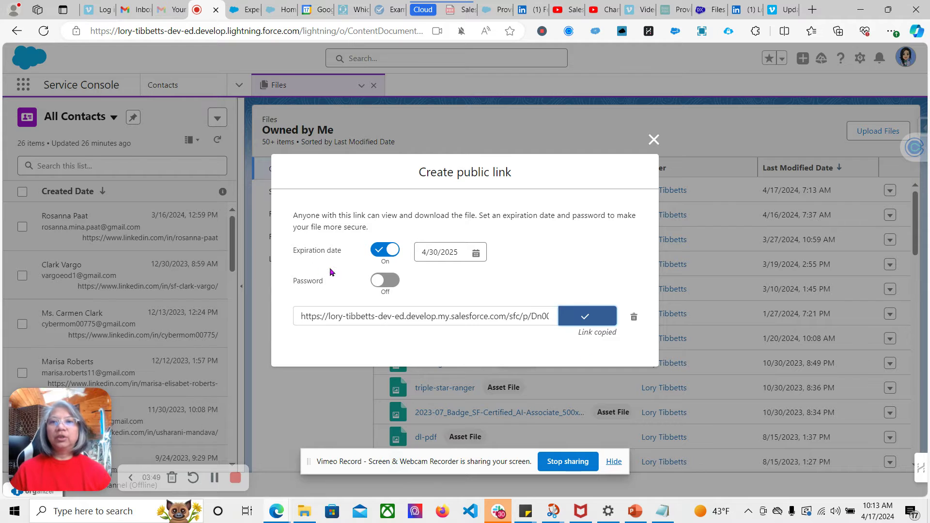
Link the PDF icon after 'click this' to the pasted public resume URL.
left_click(246, 10)
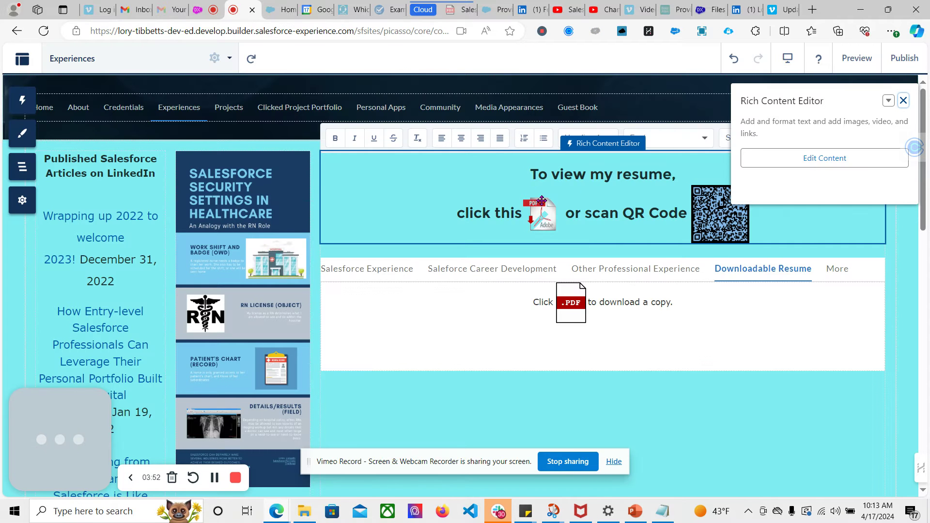
left_click(546, 216)
left_click(541, 213)
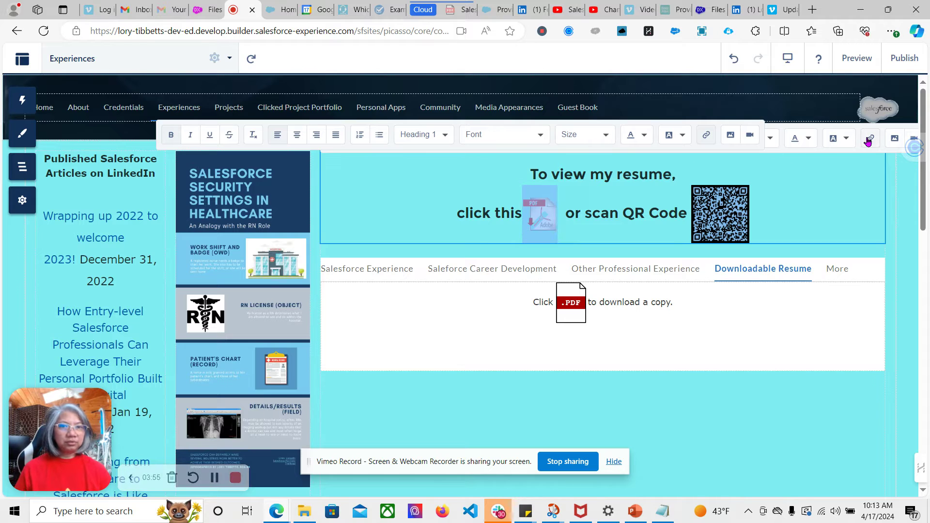
left_click(871, 138)
key("ctrl+v")
key("ctrl+a")
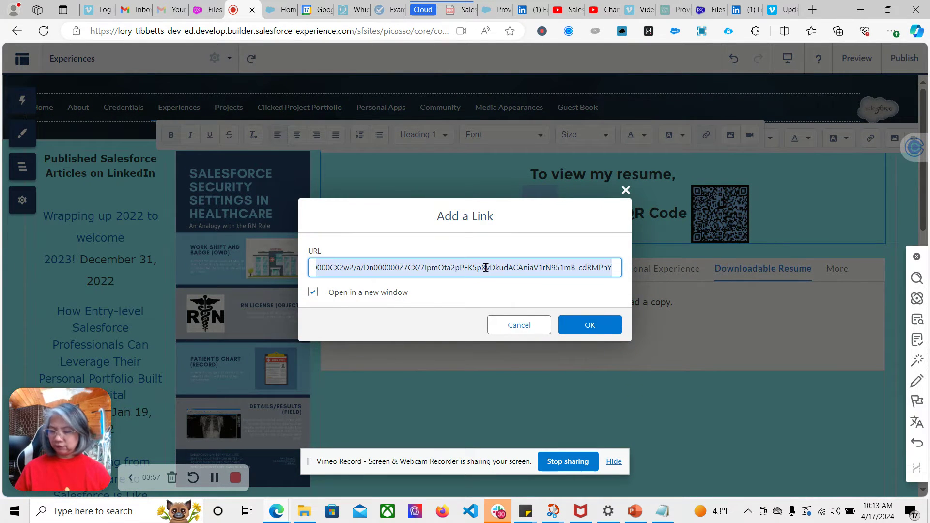
key("Right")
left_click(590, 325)
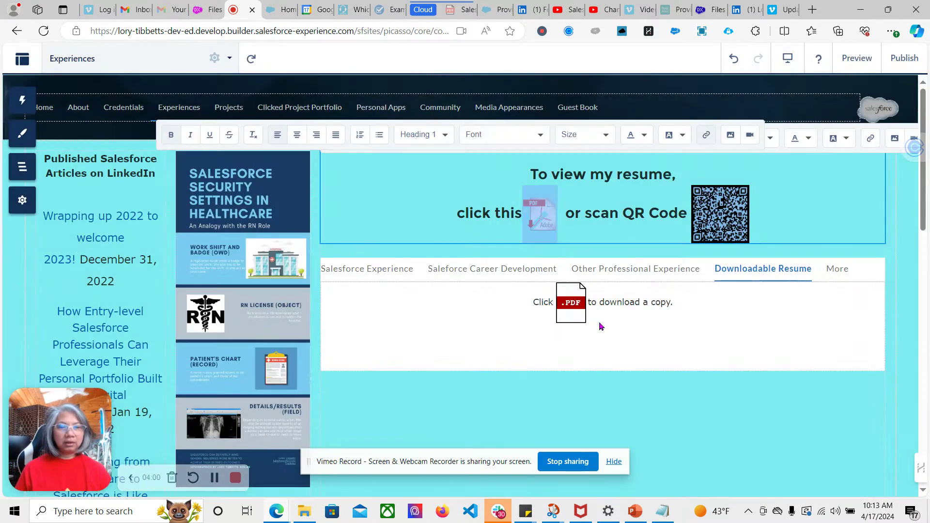
Reopen the icon's link, compare it with the public link in Files, and confirm.
left_click(547, 220)
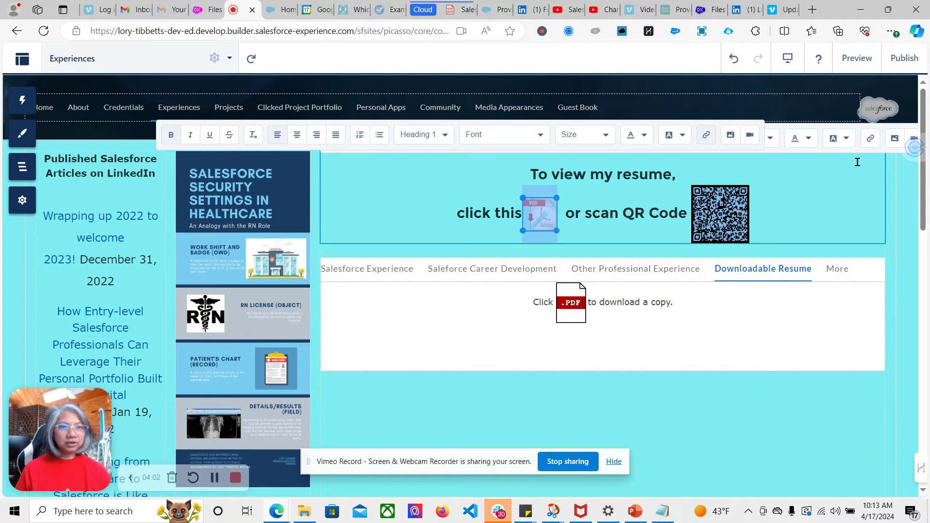
left_click(873, 157)
left_click(871, 139)
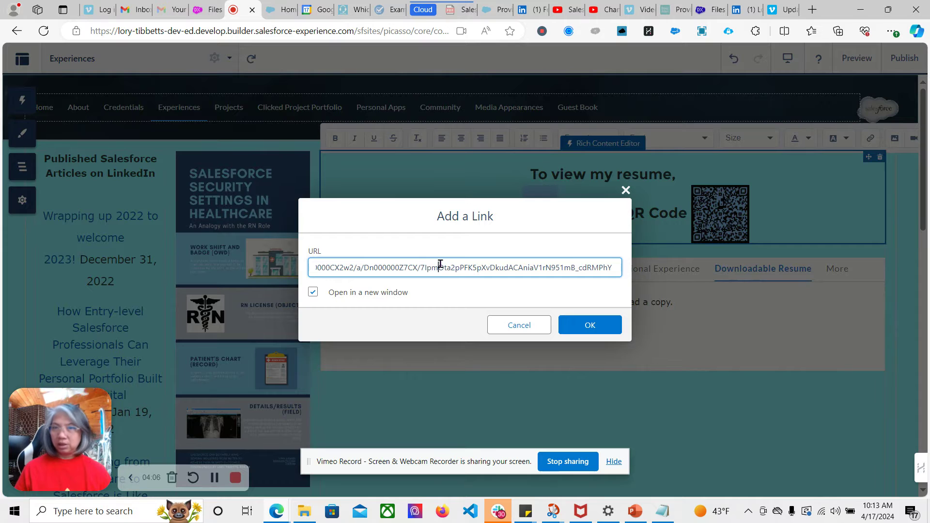
key("ctrl+shift+Tab")
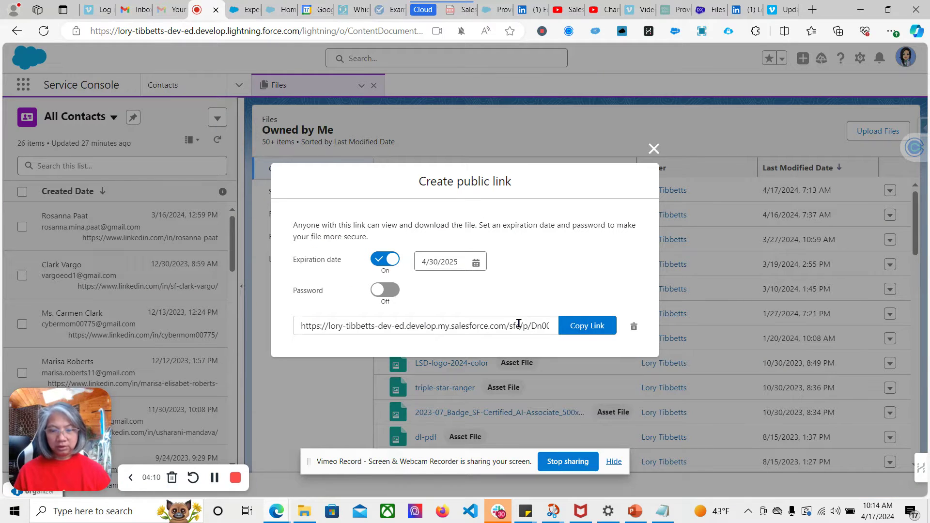
scroll(519, 323, "right", 10)
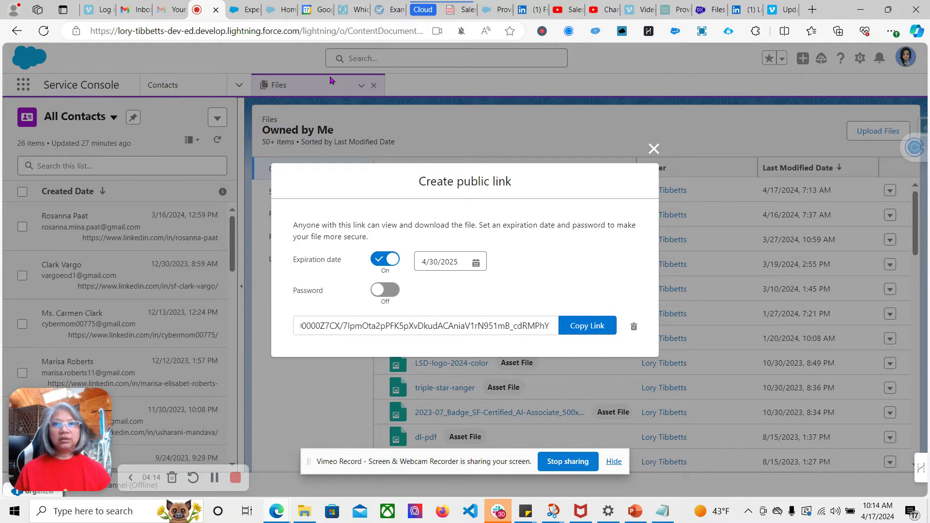
left_click(245, 10)
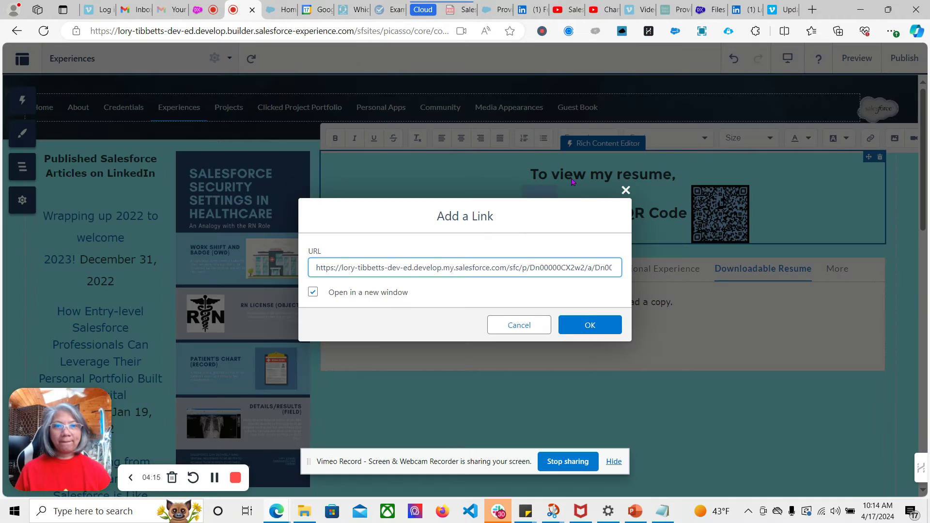
left_click(586, 336)
left_click(463, 366)
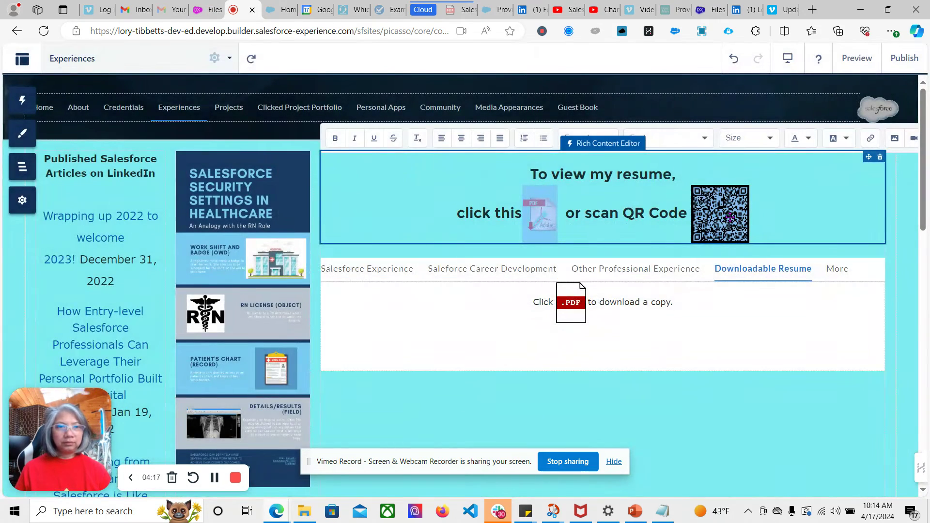
Confirm the public resume link on the QR code image and the .PDF download icon.
left_click(730, 218)
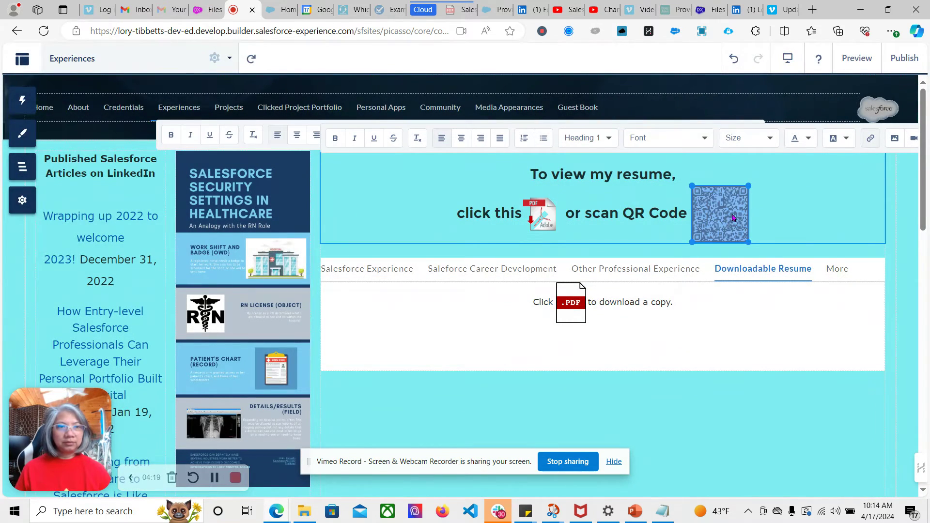
left_click(870, 138)
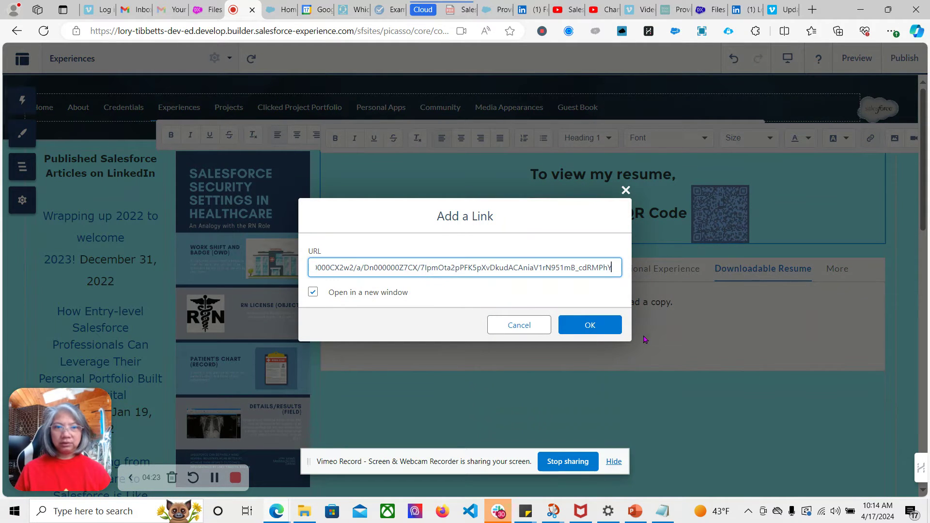
left_click(604, 331)
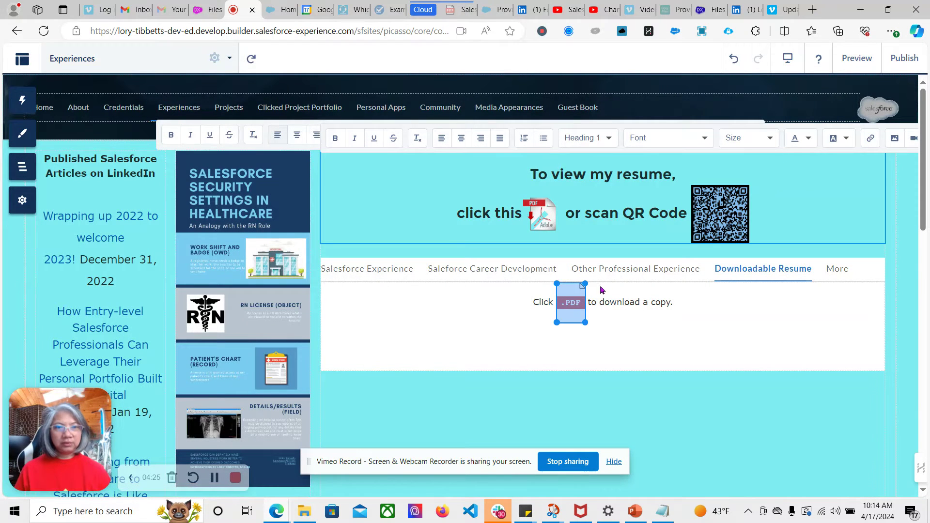
left_click(871, 140)
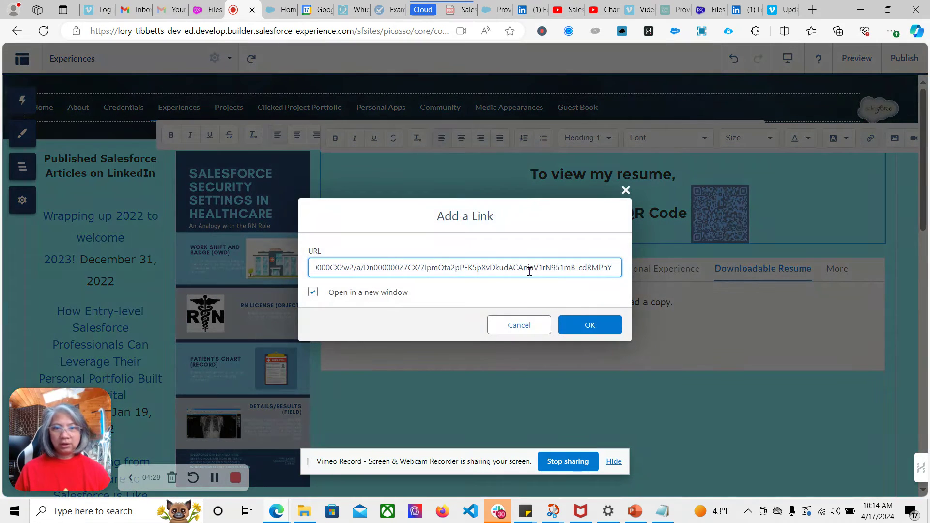
left_click(566, 328)
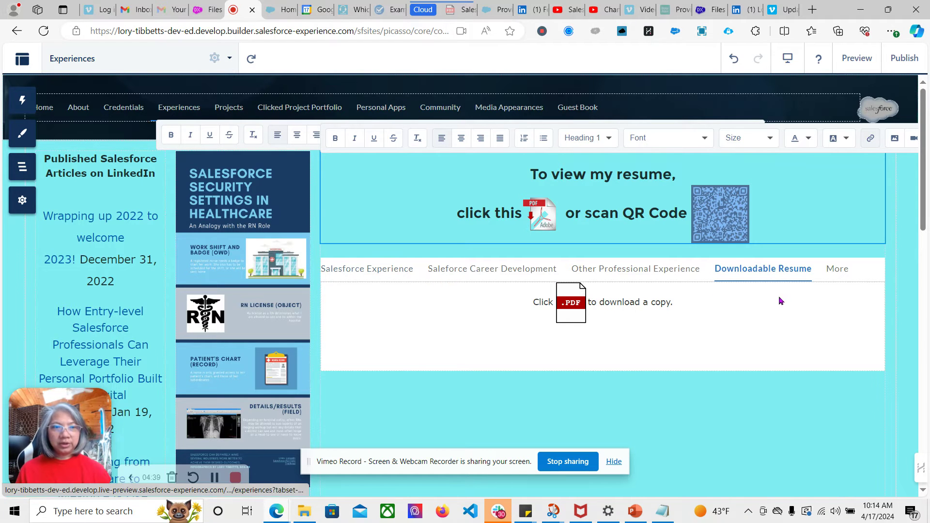
Review the Salesforce Experience job list and Career Development tab, then open the site pages list.
left_click(359, 266)
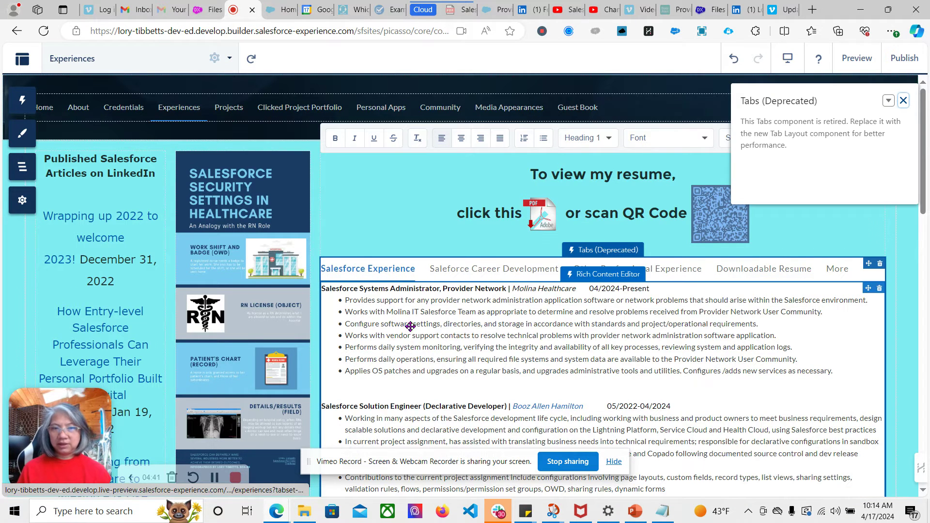
scroll(564, 260, "down", 1)
left_click(471, 292)
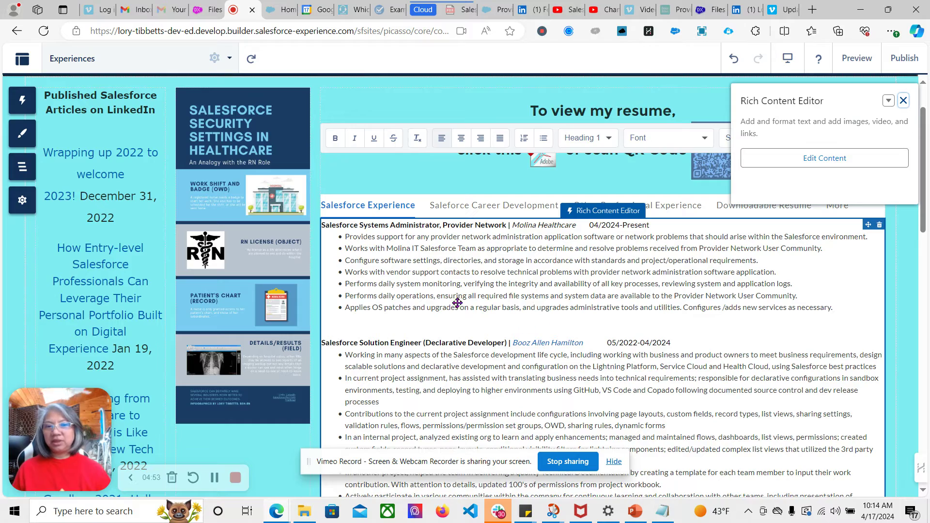
scroll(649, 249, "up", 2)
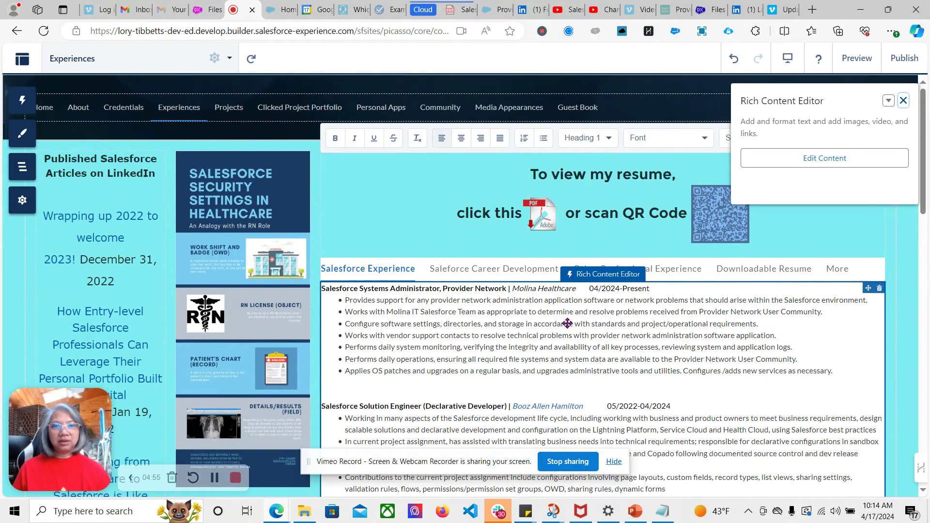
scroll(541, 315, "down", 5)
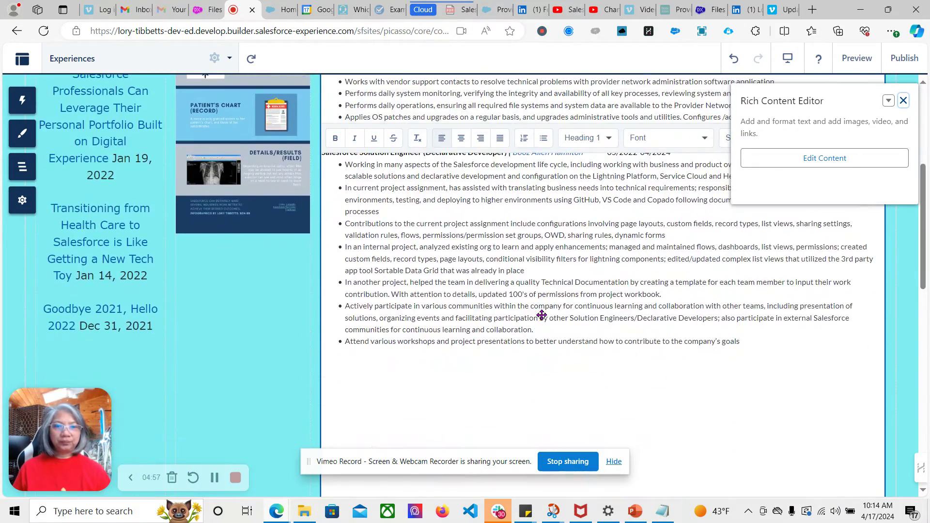
scroll(541, 316, "up", 4)
left_click(467, 213)
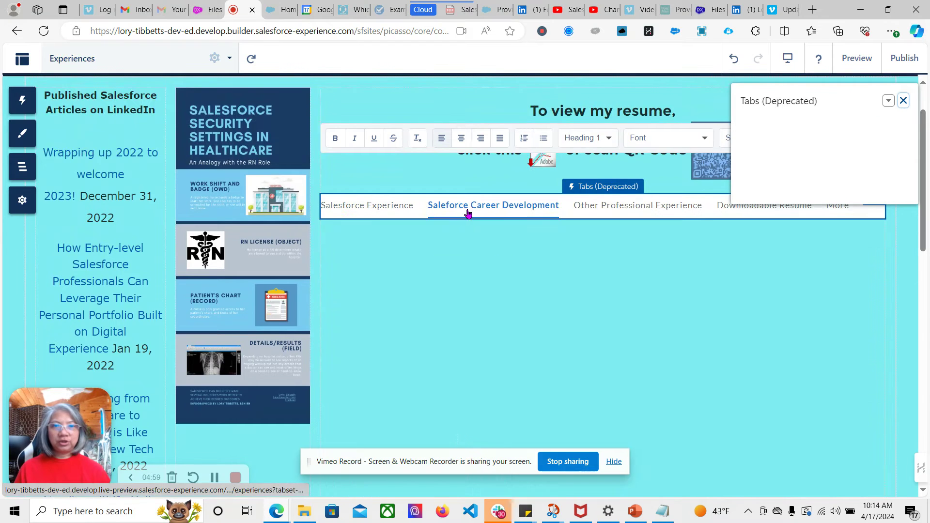
left_click(379, 207)
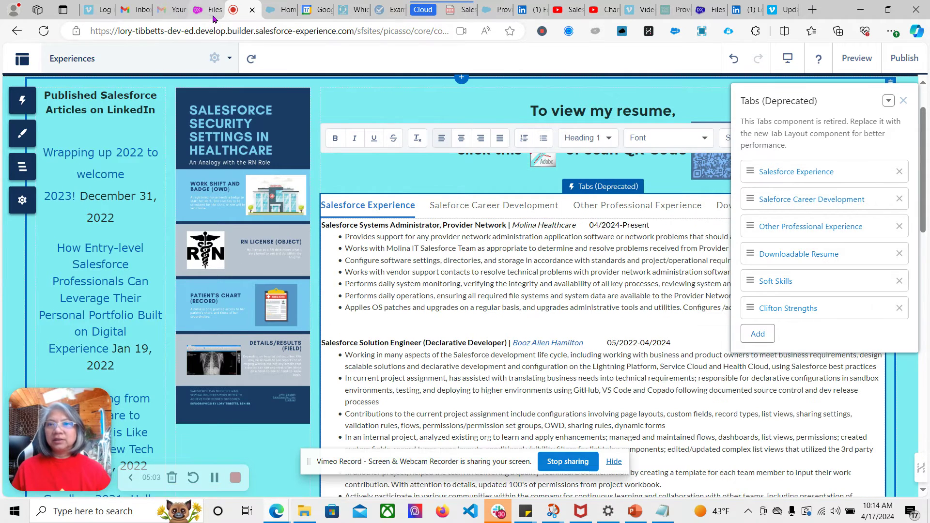
left_click(226, 59)
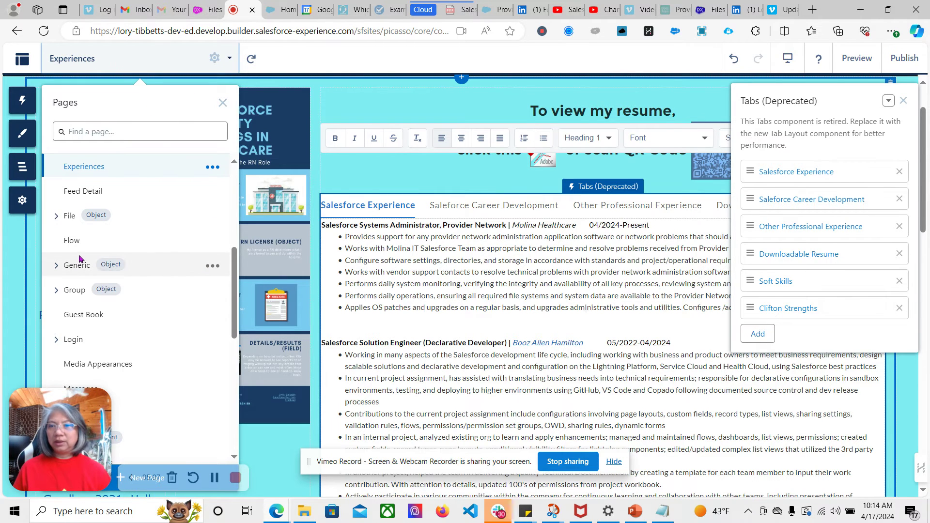
Switch to the portfolio's Credentials page.
scroll(80, 260, "up", 3)
left_click(77, 230)
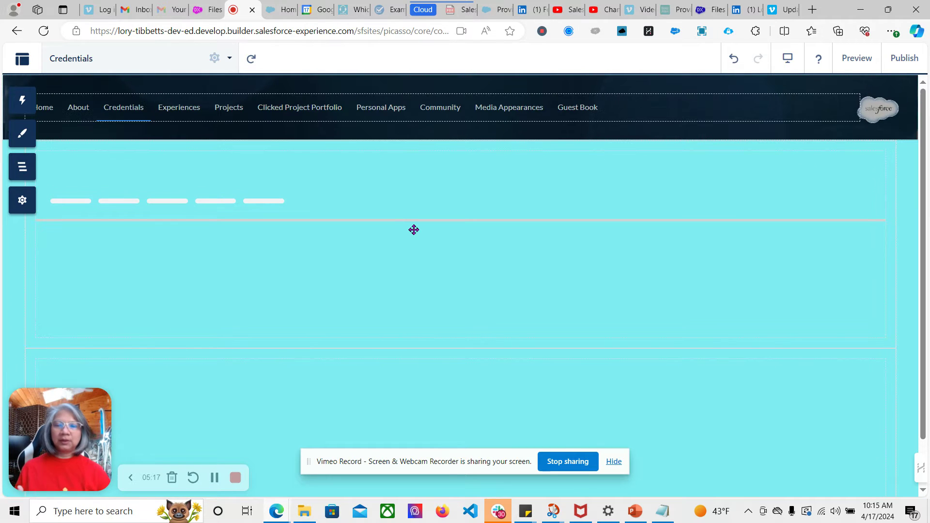
Confirm the public resume link on the Credentials banner's PDF icon and QR code.
left_click(470, 189)
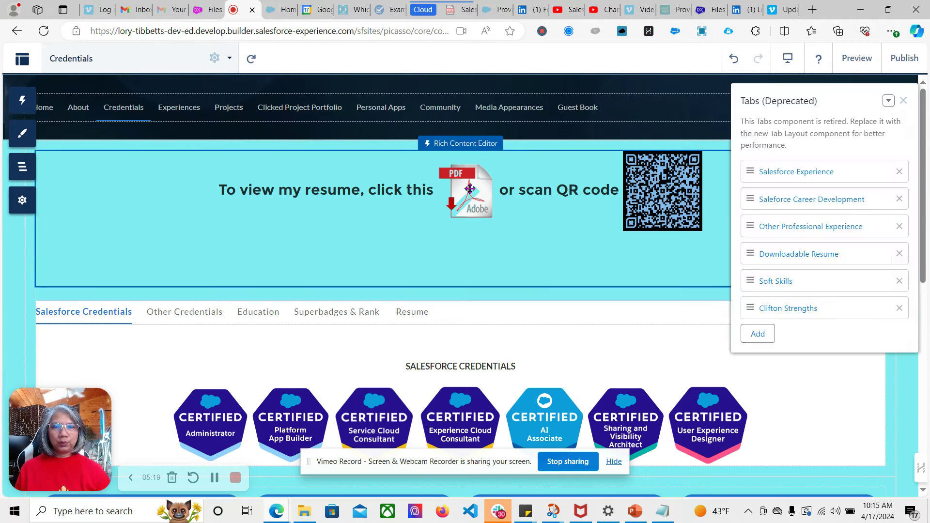
left_click(470, 188)
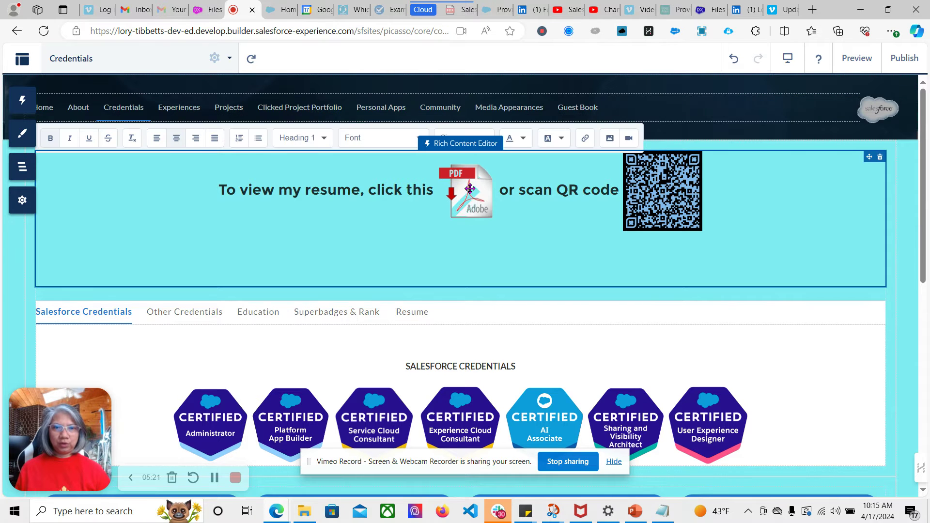
left_click(474, 198)
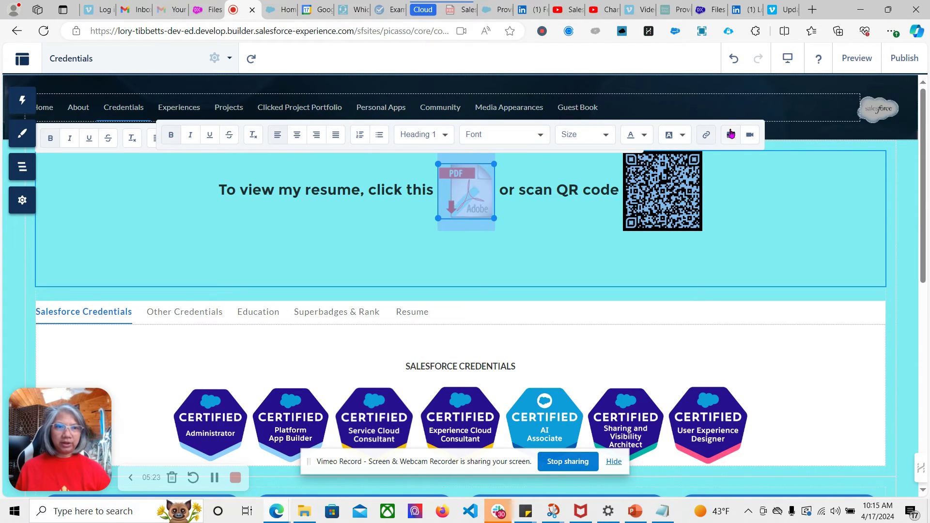
left_click(707, 134)
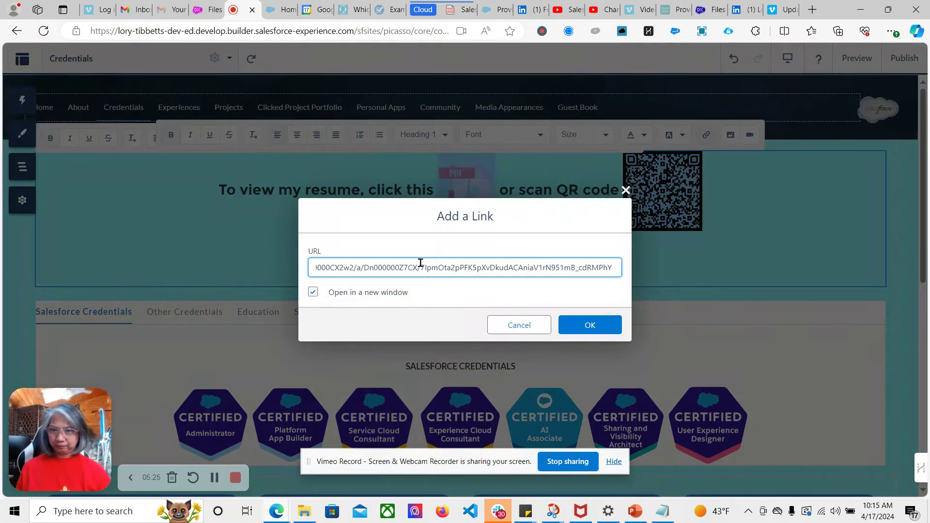
left_click(590, 324)
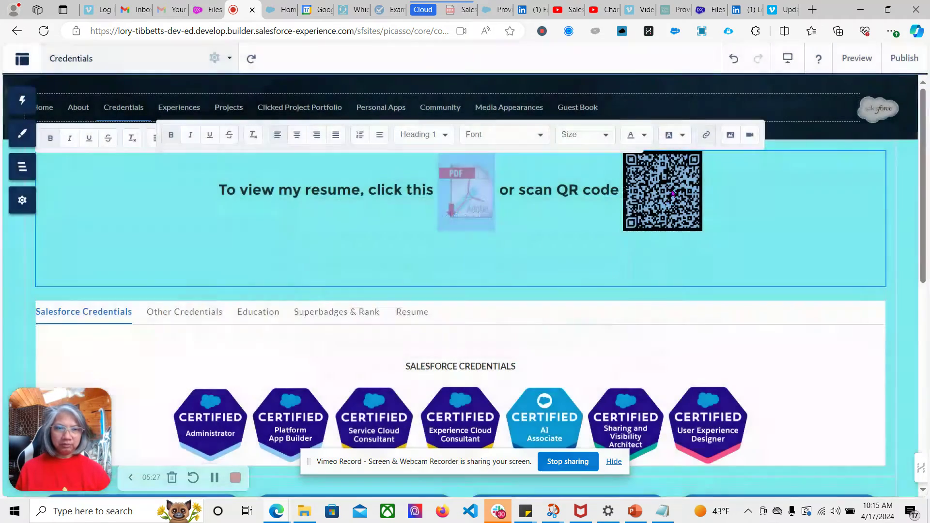
left_click(674, 193)
left_click(706, 137)
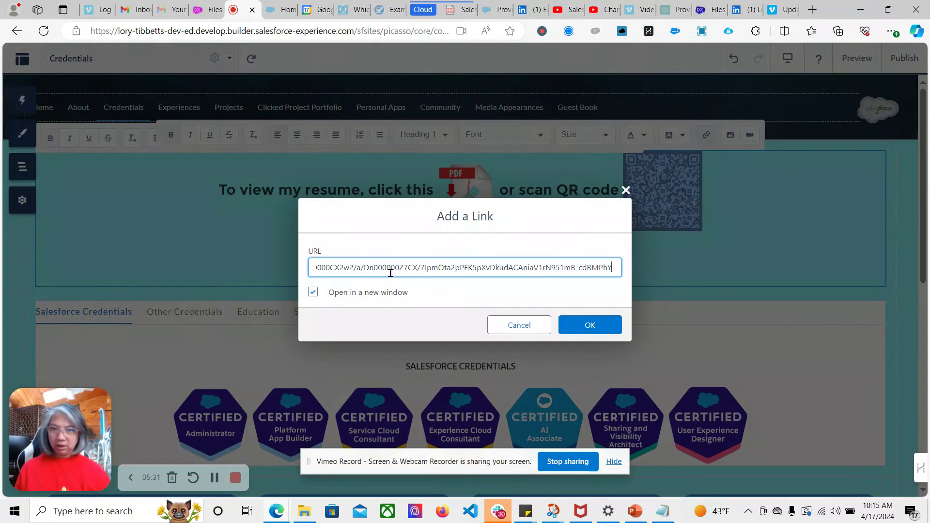
left_click(602, 328)
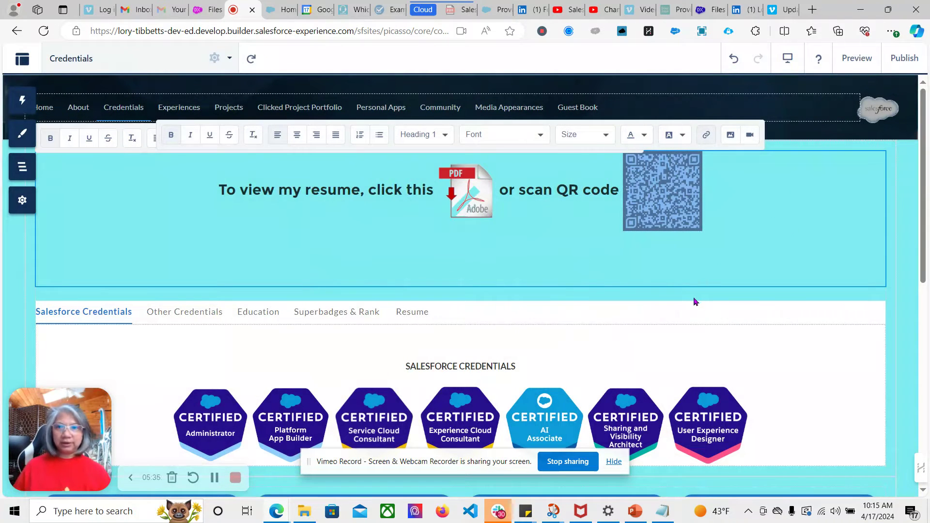
Publish the portfolio site's resume link changes to the live site and dismiss the notice.
left_click(903, 59)
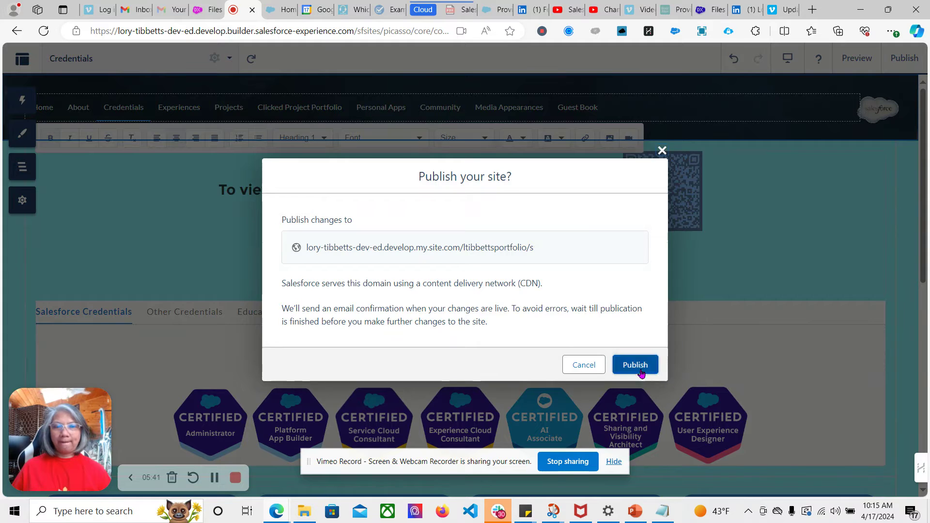
left_click(635, 366)
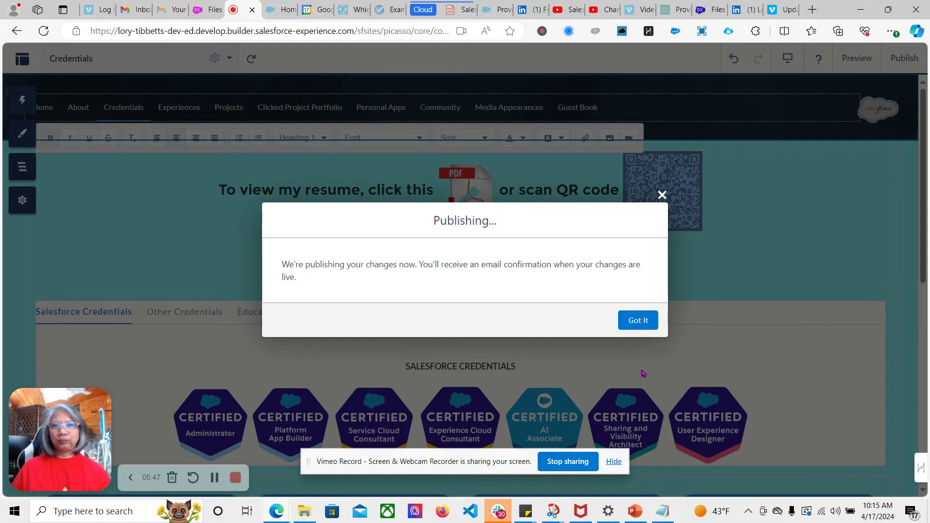
left_click(634, 322)
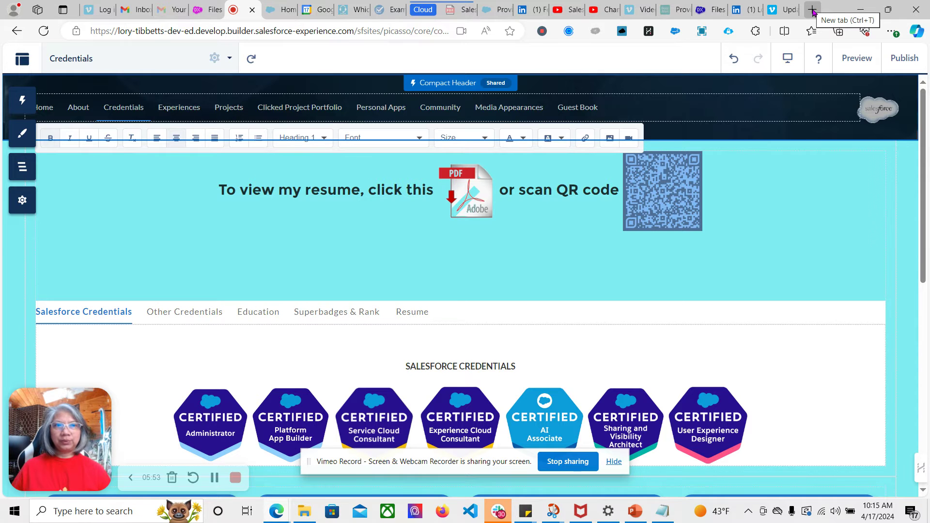
In a new tab, open the Portfolio v2 bookmark from Salesforce favorites and load its live address.
left_click(813, 11)
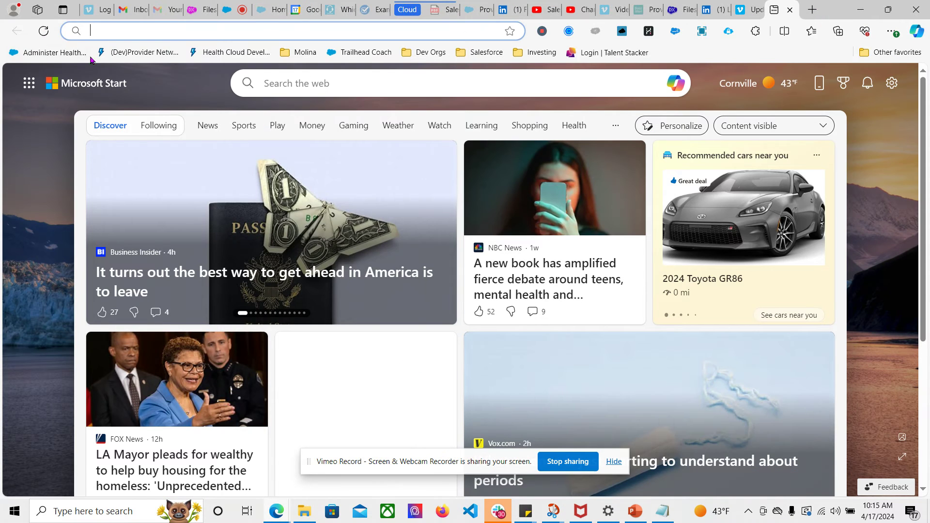
left_click(298, 52)
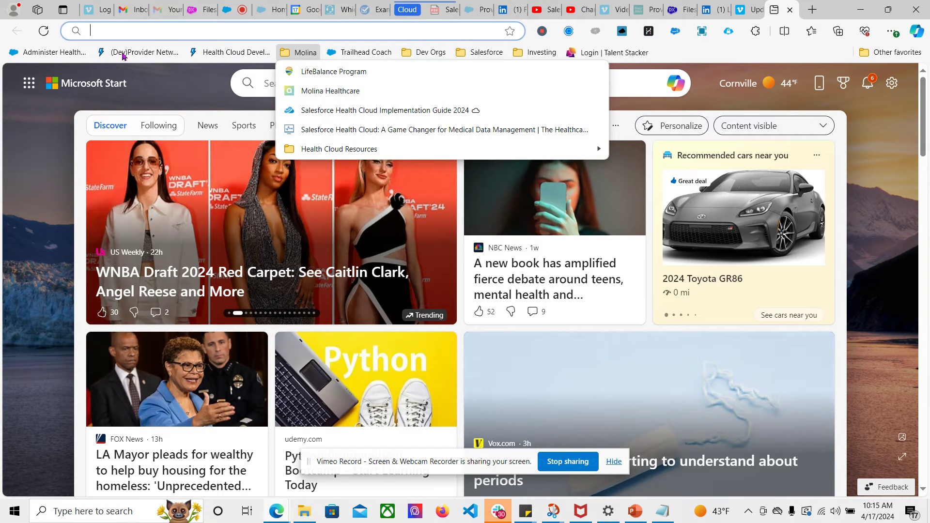
mouse_move(489, 55)
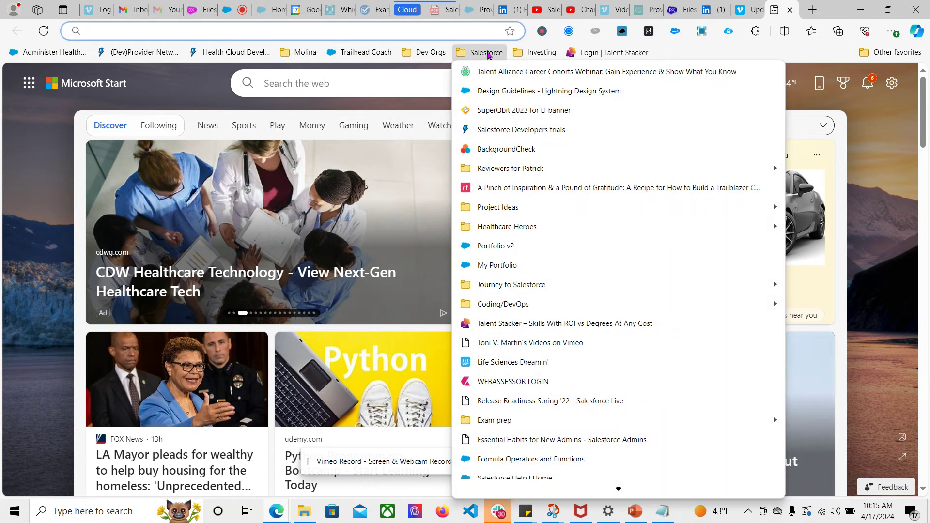
left_click(499, 246)
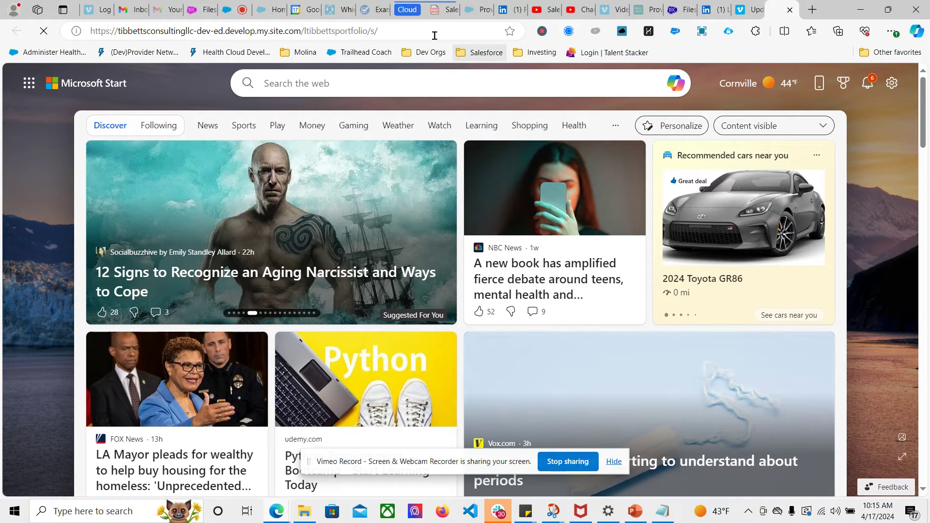
left_click(459, 34)
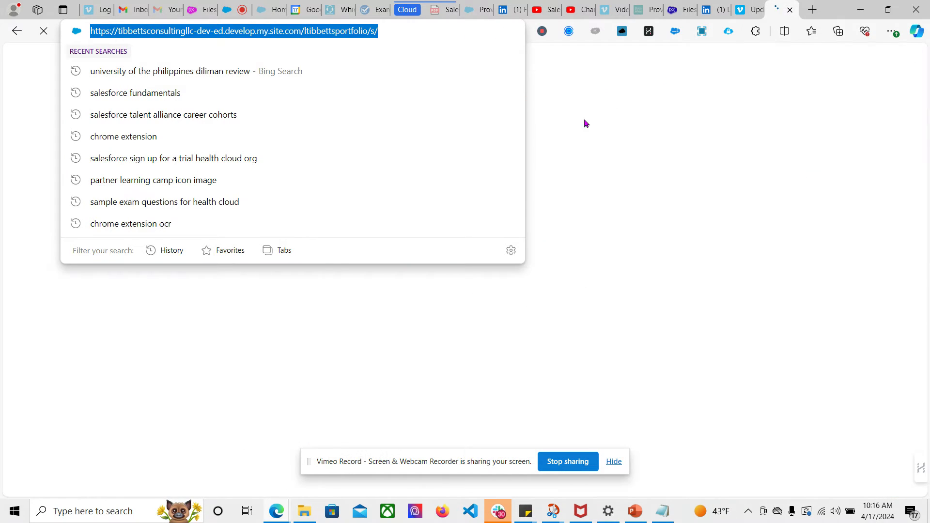
left_click(668, 174)
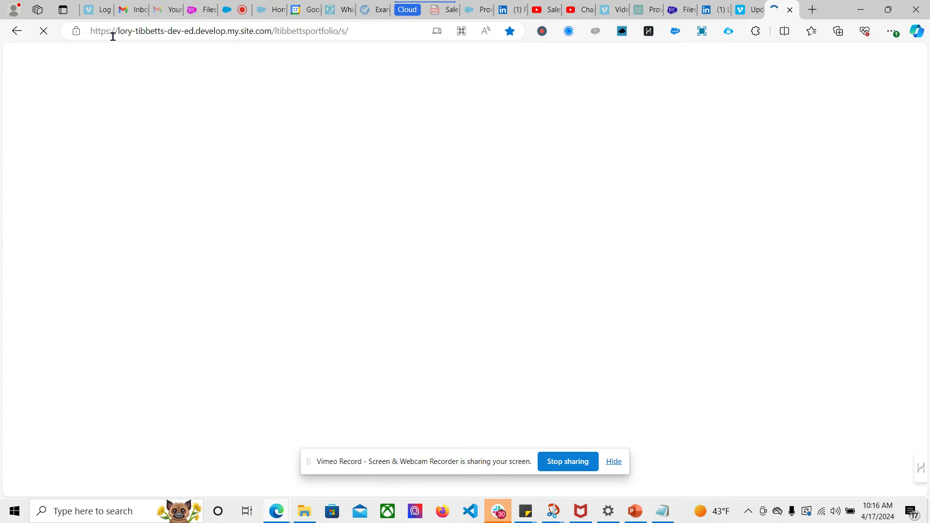
mouse_move(113, 36)
left_mouse_down()
mouse_move(196, 33)
mouse_move(112, 33)
left_mouse_up()
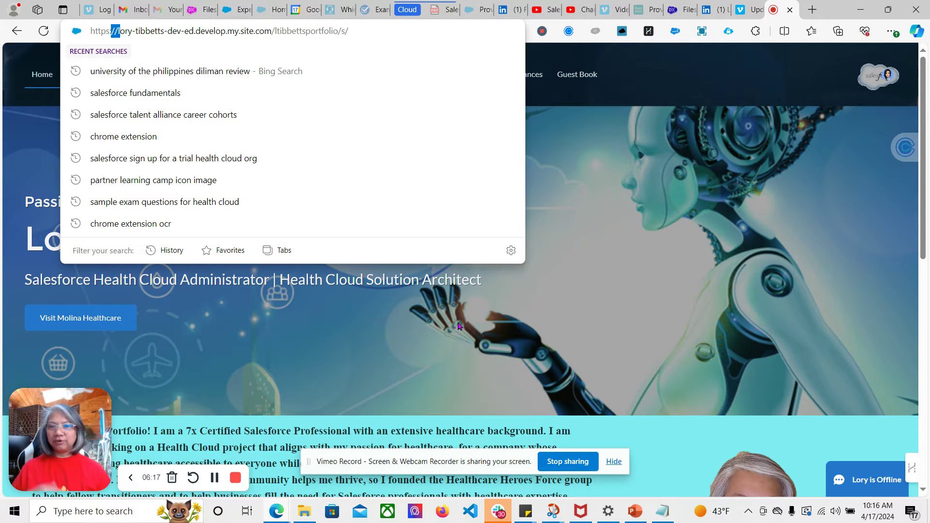
Go to the live portfolio's Credentials page.
left_click(605, 83)
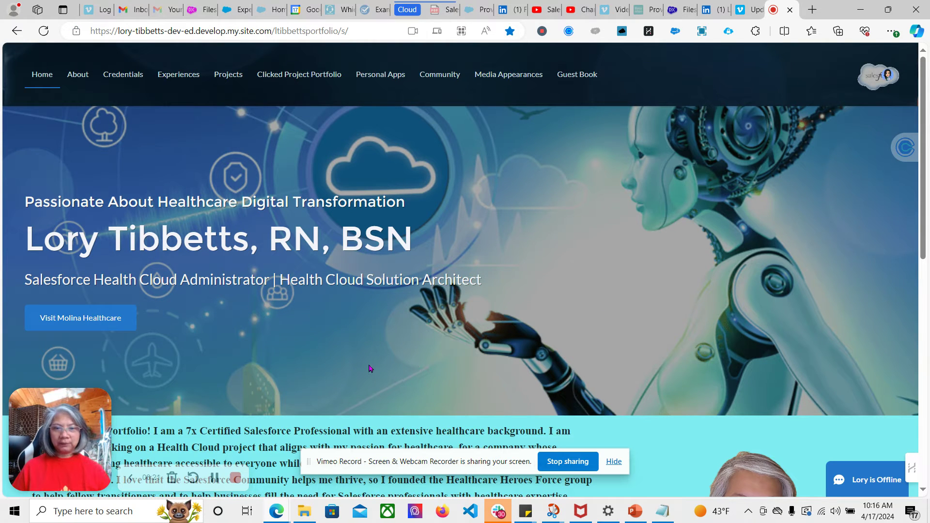
scroll(370, 369, "down", 5)
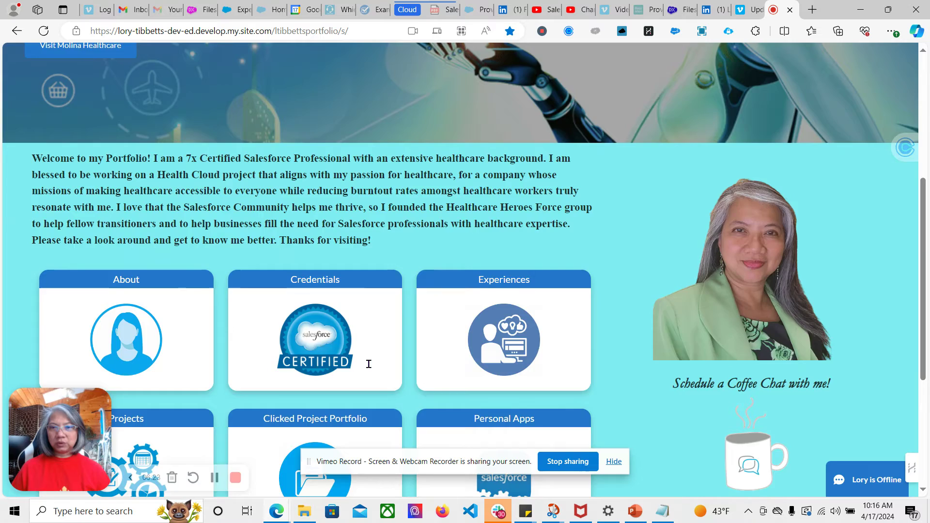
scroll(370, 368, "up", 5)
left_click(123, 74)
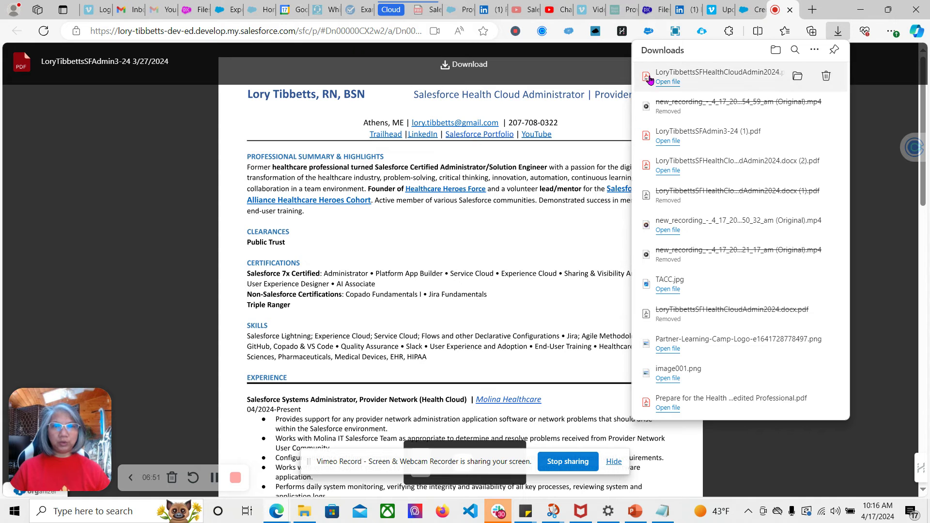
Open the downloaded resume PDF and test its LinkedIn and Salesforce Portfolio links.
left_click(667, 80)
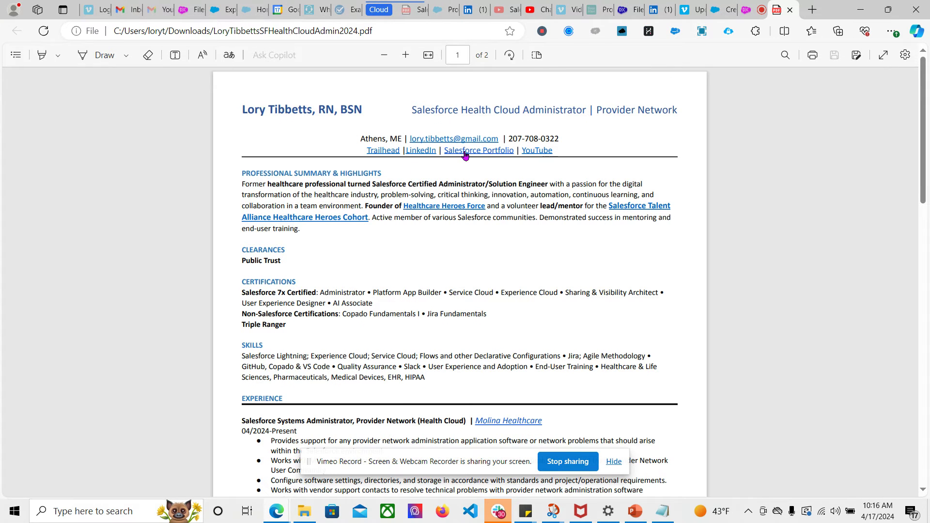
left_click(421, 158)
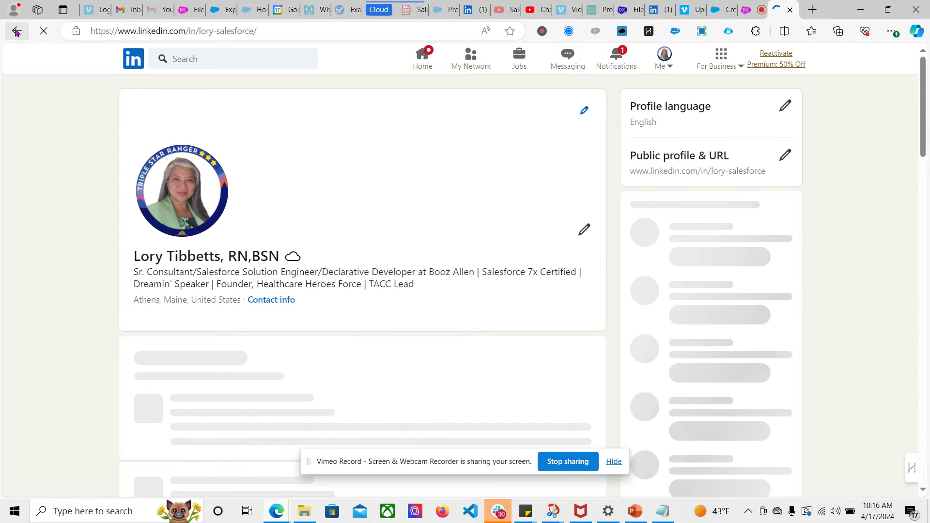
left_click(17, 31)
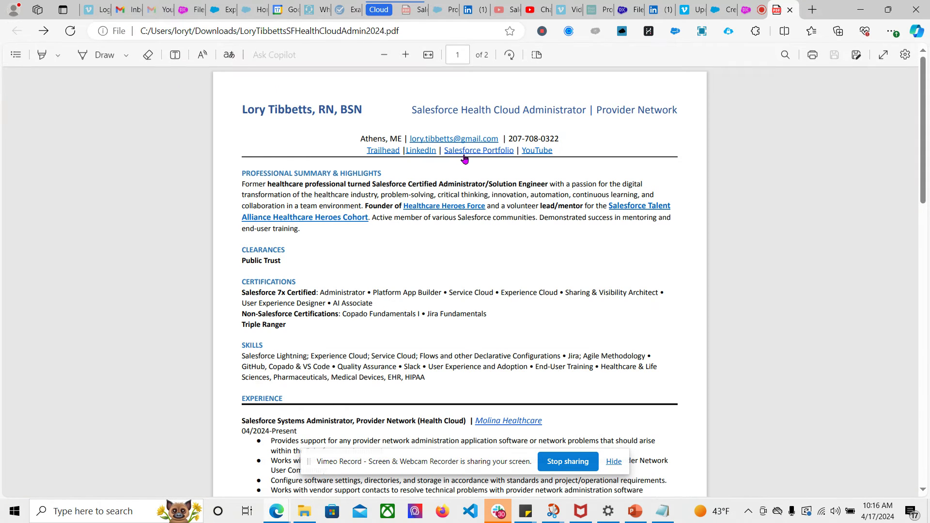
left_click(465, 159)
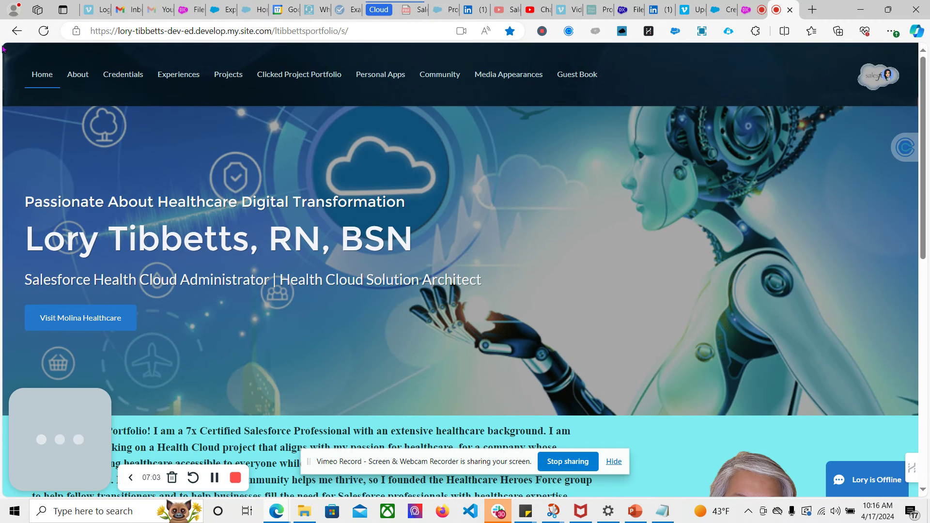
left_click(17, 31)
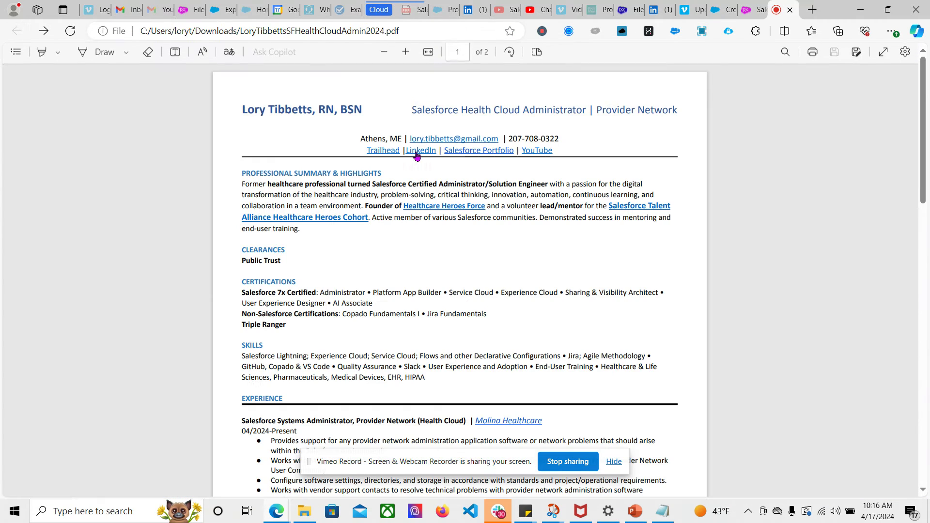
Test the PDF's Trailhead and YouTube links, then close the PDF tab.
left_click(383, 154)
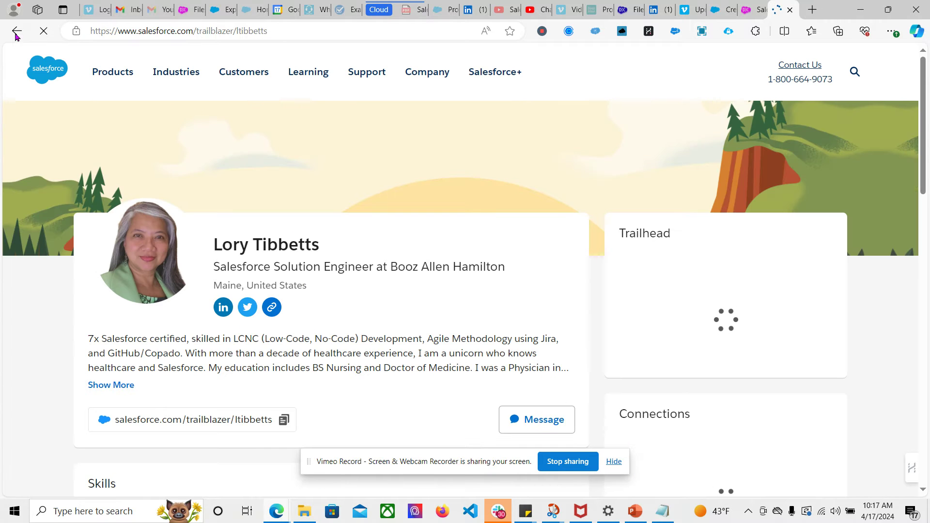
left_click(17, 32)
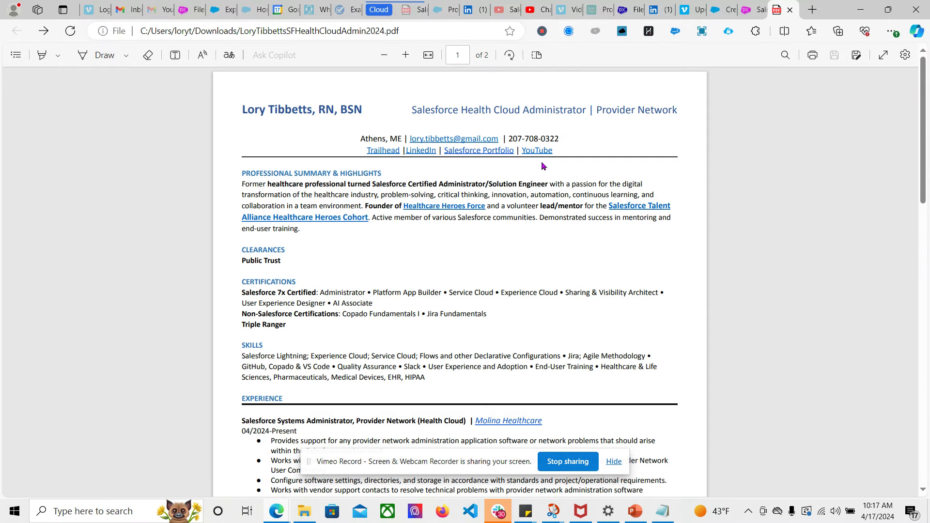
left_click(549, 160)
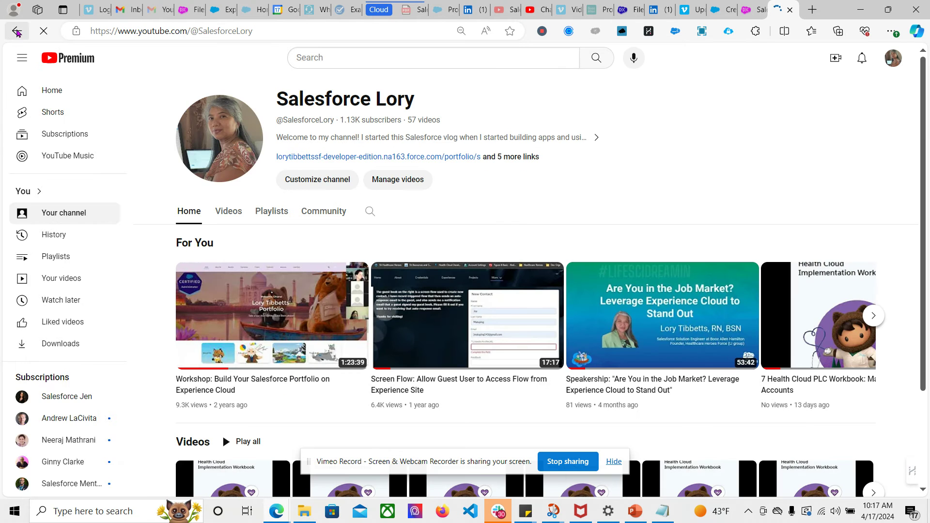
left_click(17, 32)
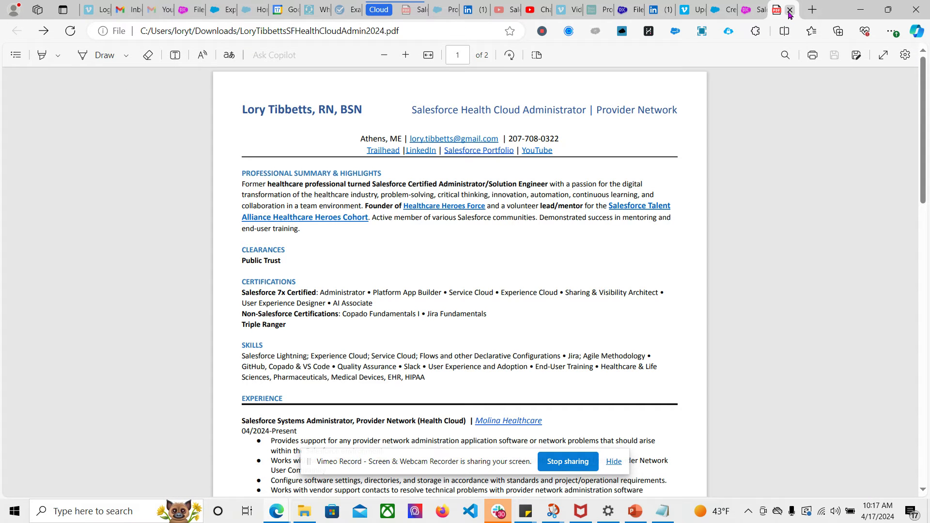
left_click(788, 10)
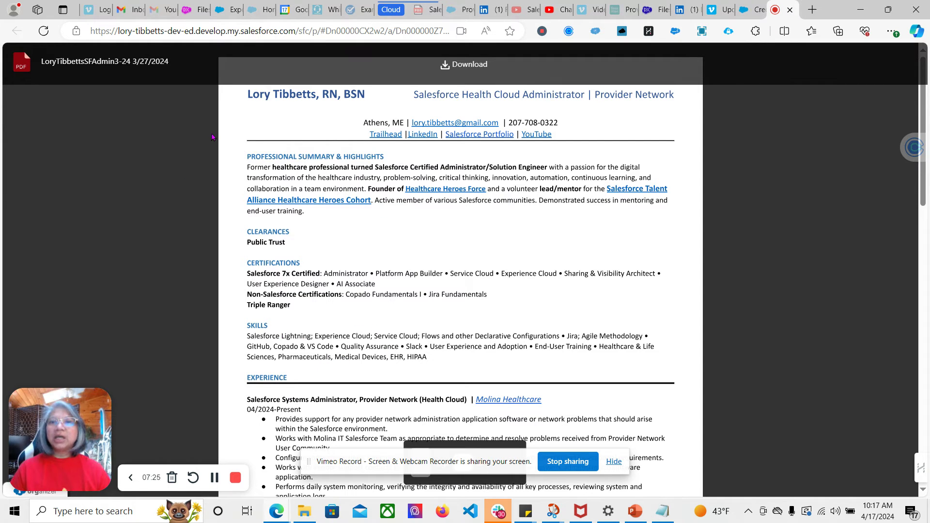
Return to the Files | Salesforce tab and close the Create public link dialog.
mouse_move(195, 18)
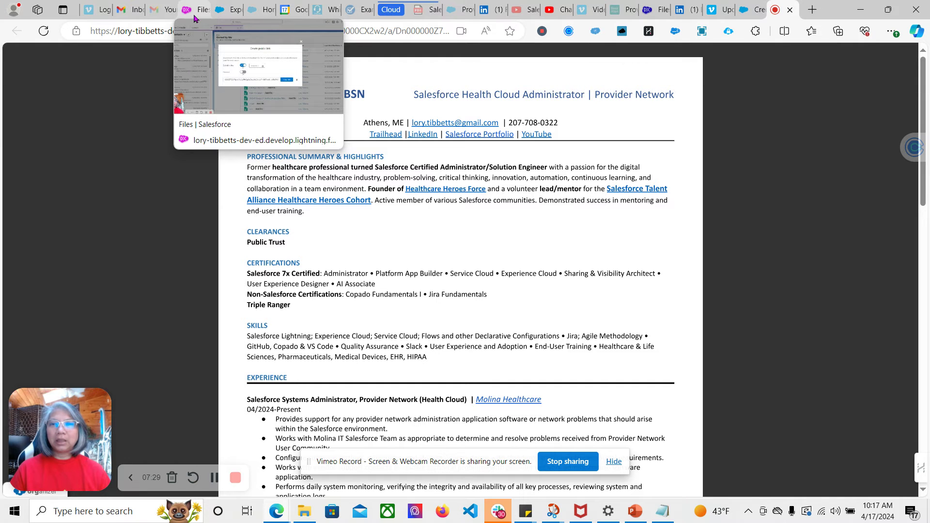
left_click(194, 19)
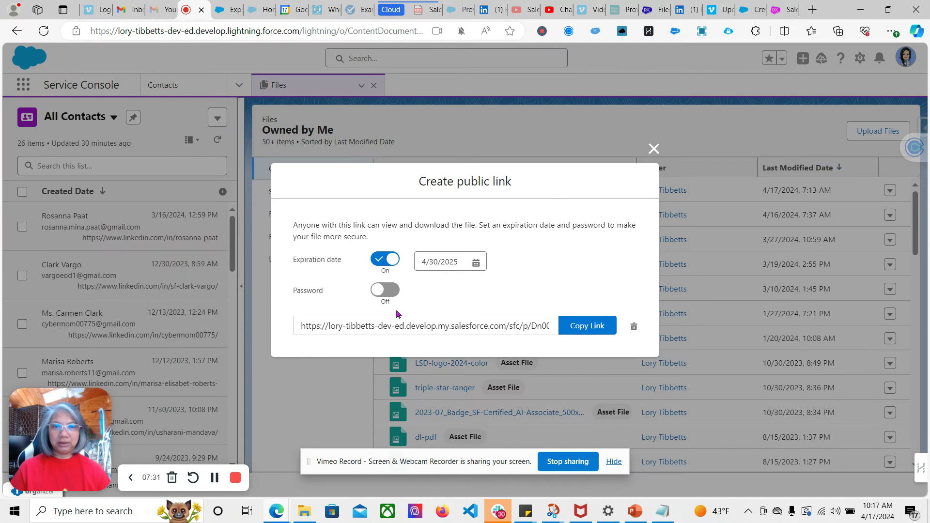
left_click(652, 150)
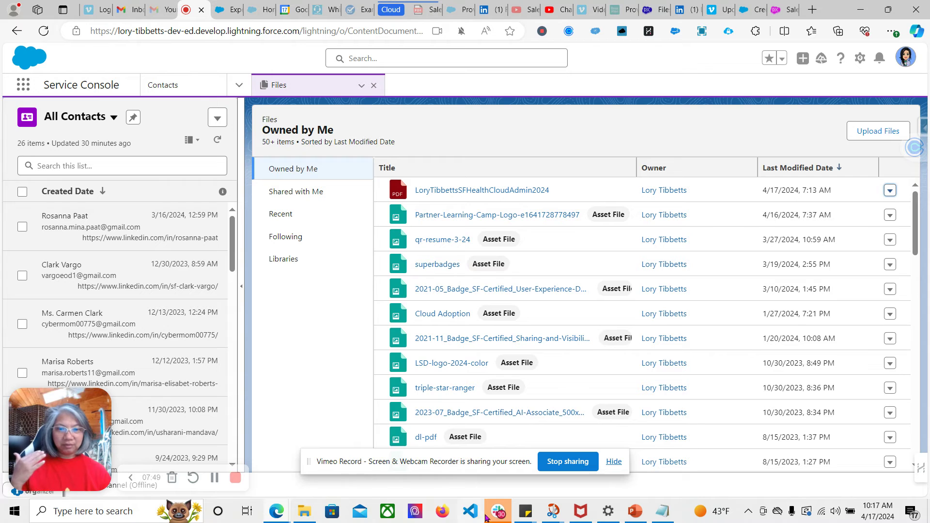
mouse_move(509, 513)
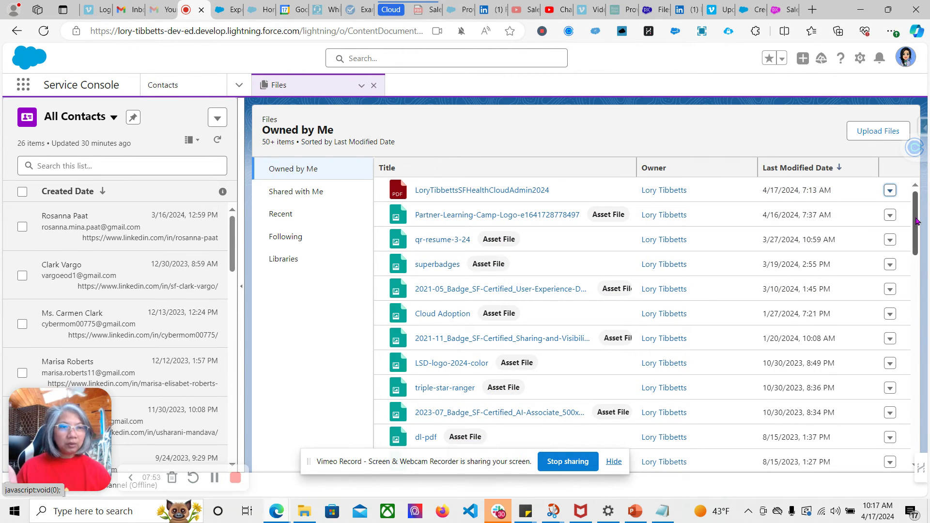
Upload the resume PDF from Downloads as a new version noted 'test new version'.
left_click(890, 191)
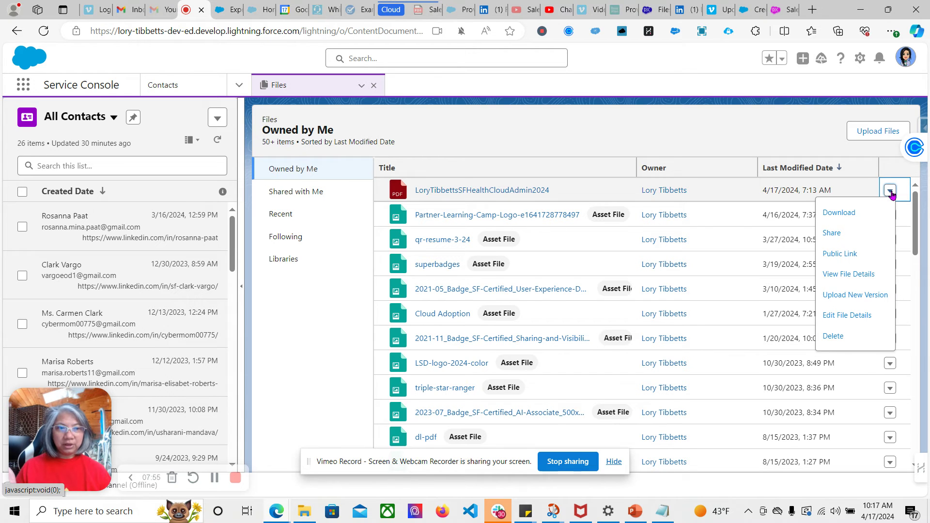
left_click(861, 298)
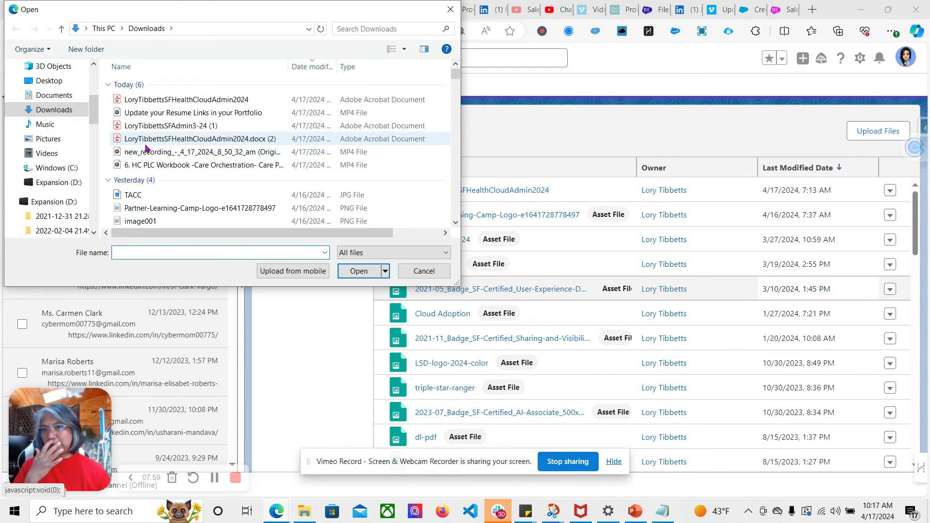
left_click(177, 103)
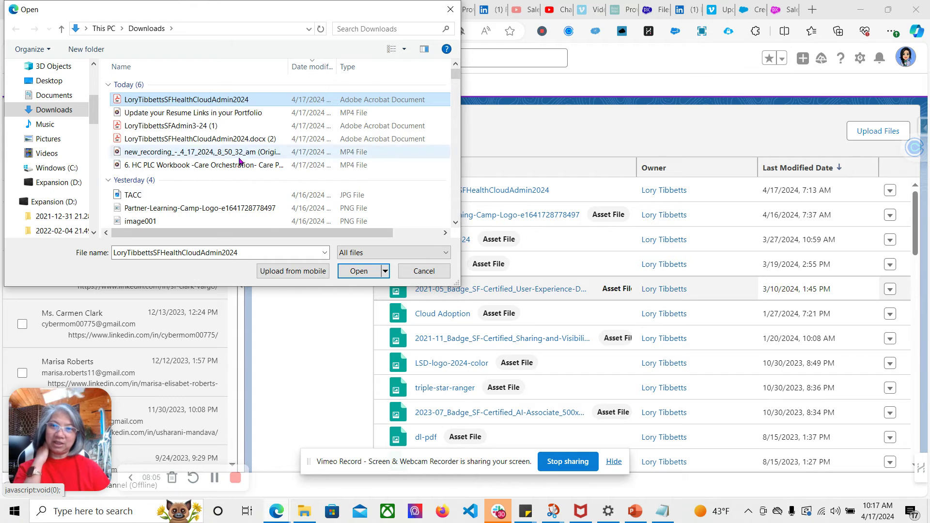
left_click(351, 275)
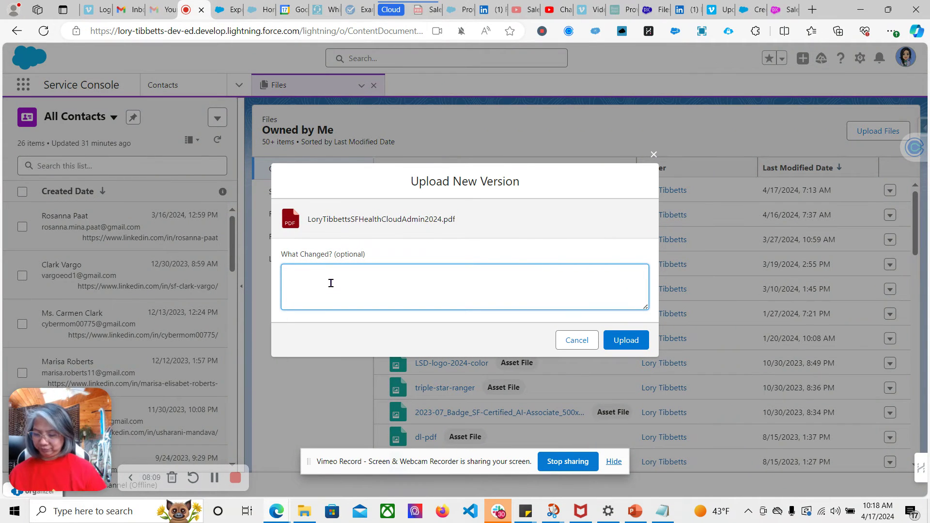
type("test new version")
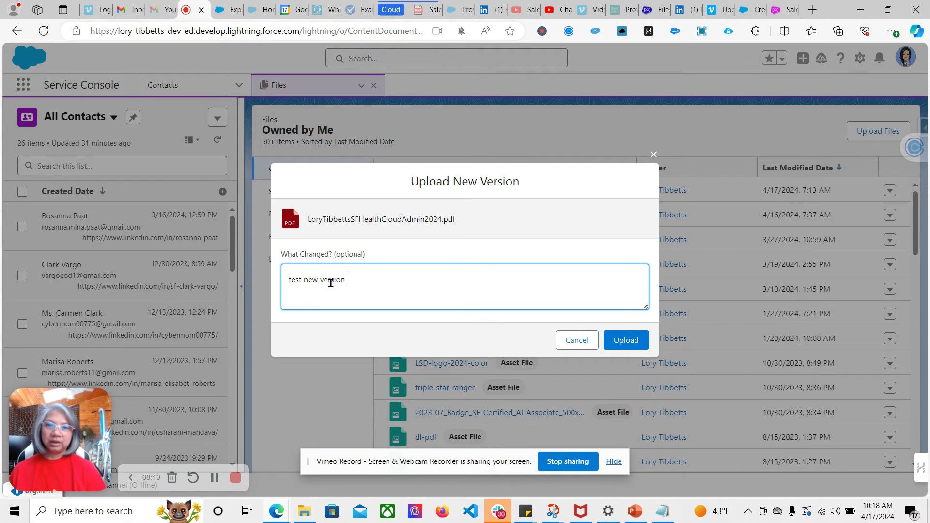
left_click(632, 341)
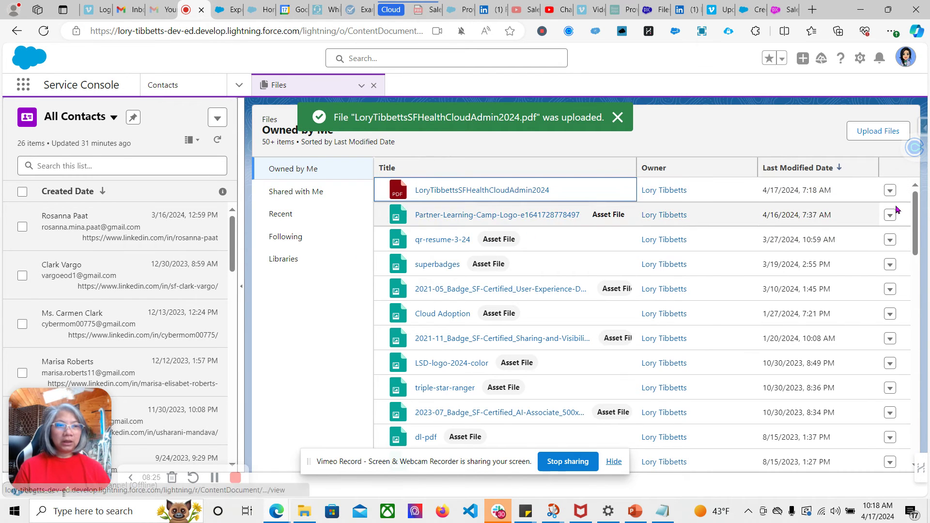
left_click(891, 191)
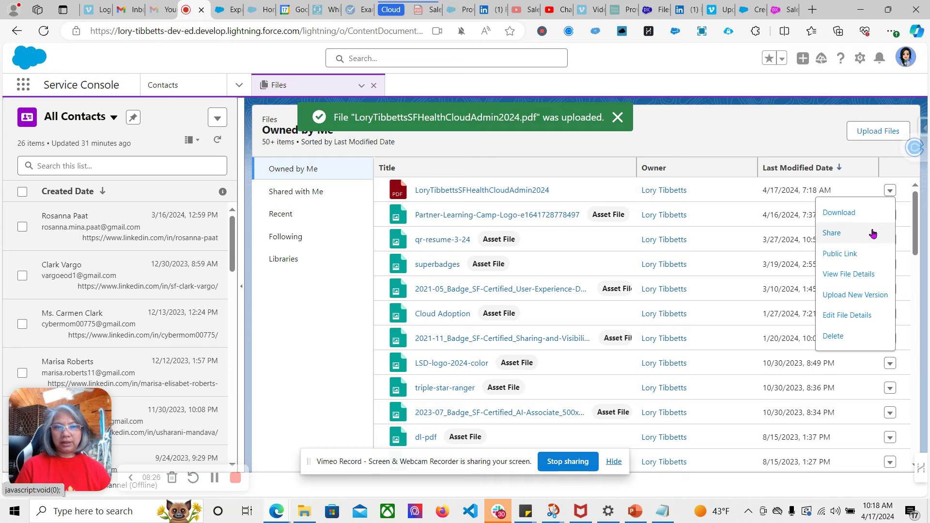
left_click(841, 254)
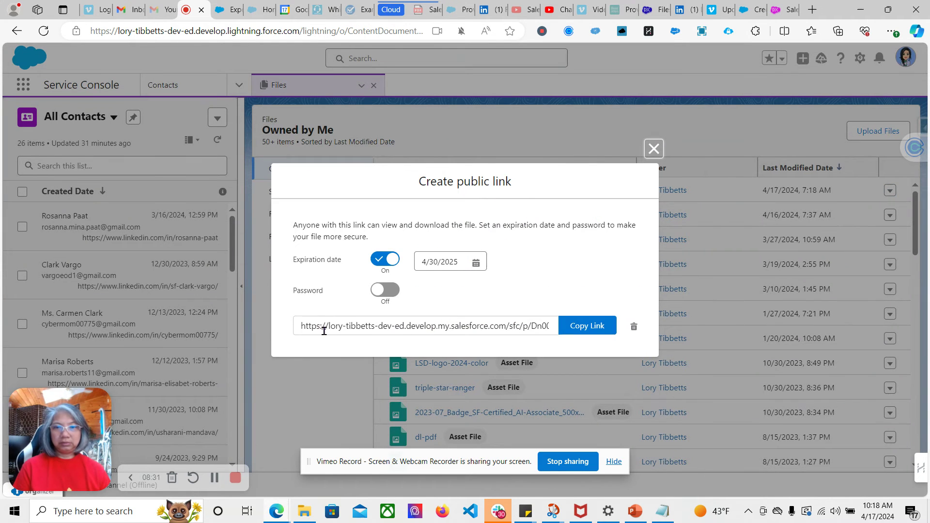
left_click_drag(323, 331, 398, 335)
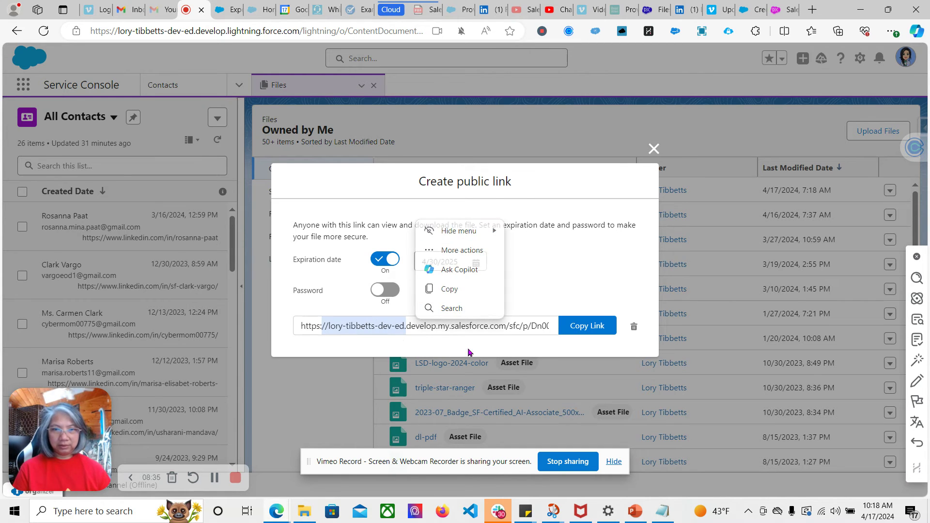
left_click(536, 331)
key("Right")
key("Right")
key("Right")
key("Right")
key("Right")
key("Right")
key("Right")
key("Right")
key("Right")
key("Right")
key("Right")
key("Right")
key("Right")
key("Right")
key("Right")
key("Right")
key("Right")
key("Right")
key("Right")
key("Right")
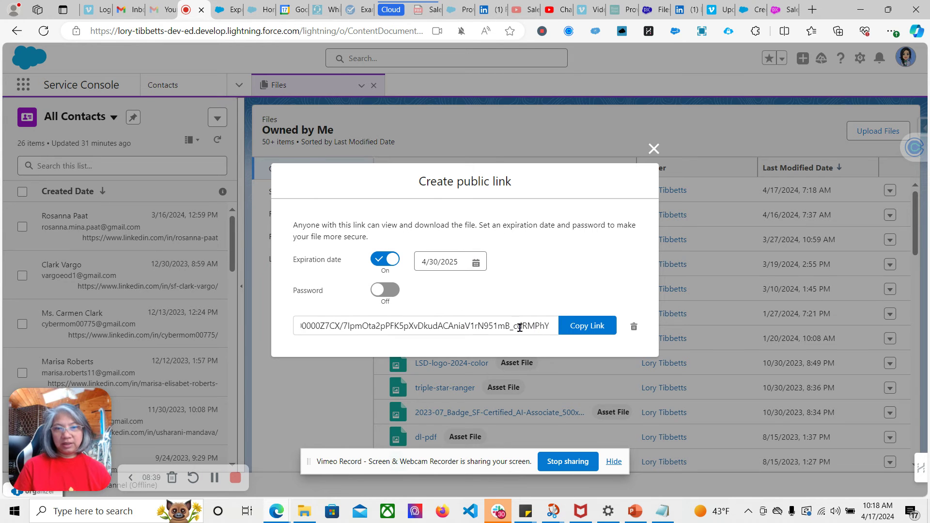
left_click_drag(553, 323, 310, 327)
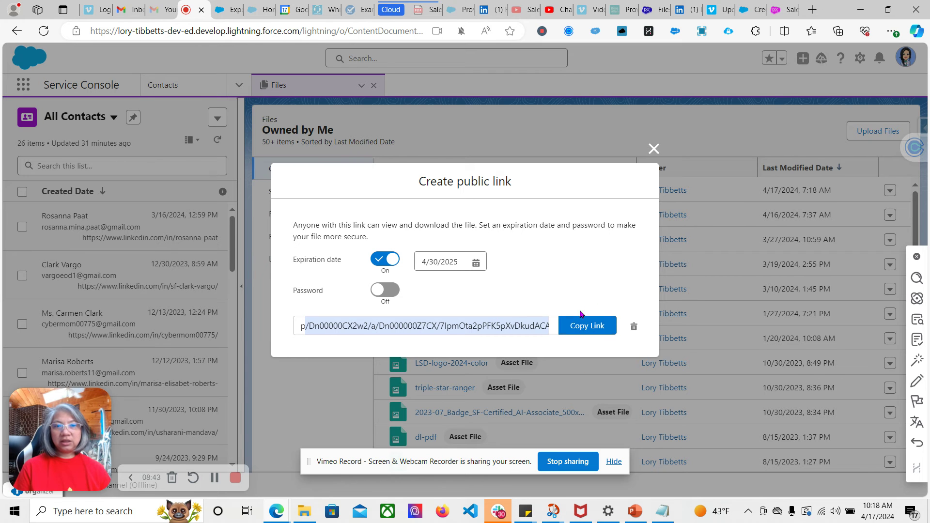
left_click(654, 148)
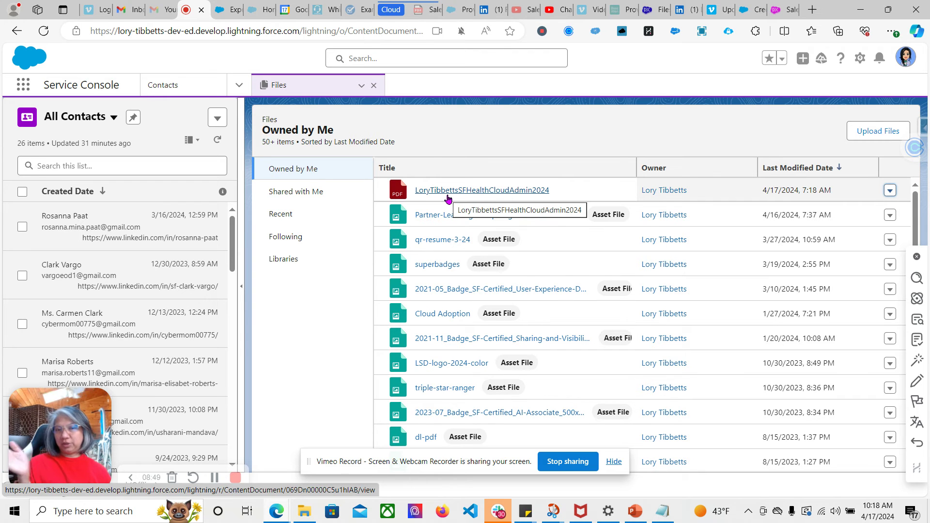
left_click(227, 9)
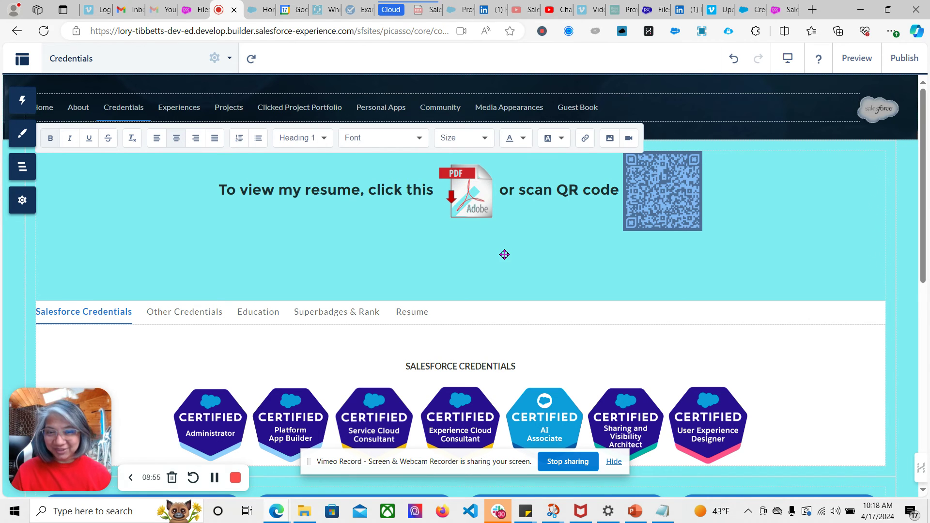
left_click(196, 15)
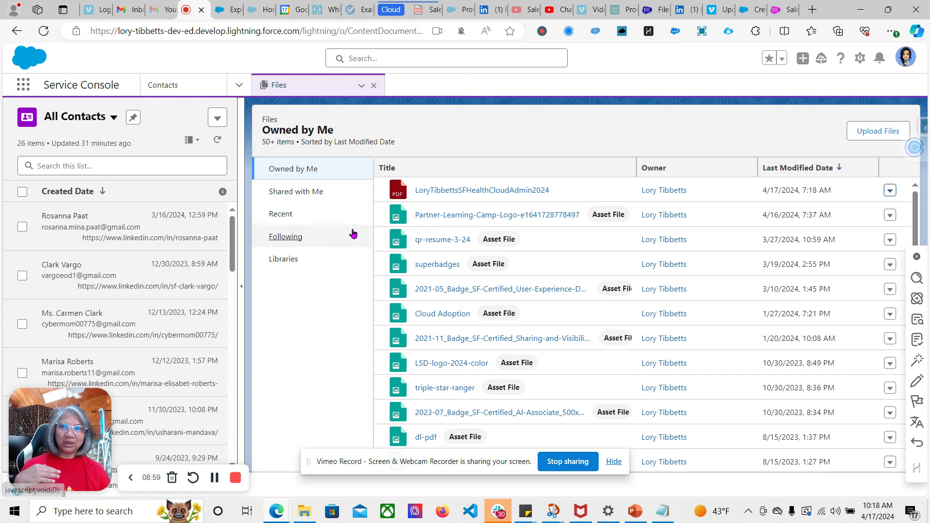
left_click(229, 10)
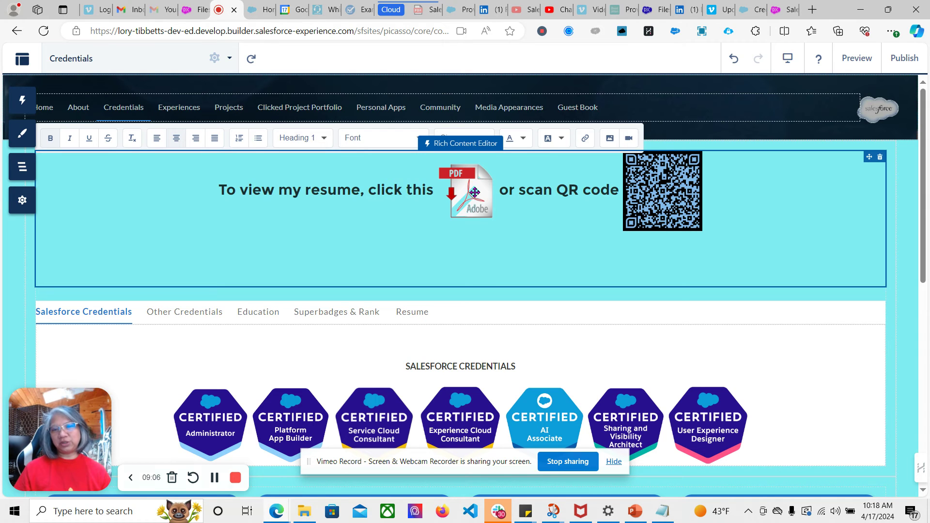
left_click(474, 200)
left_click(473, 199)
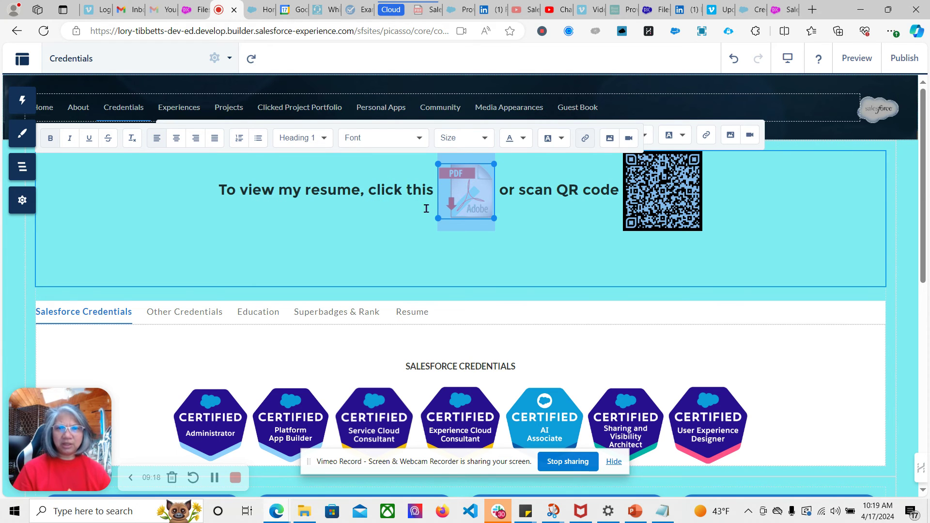
left_click(196, 10)
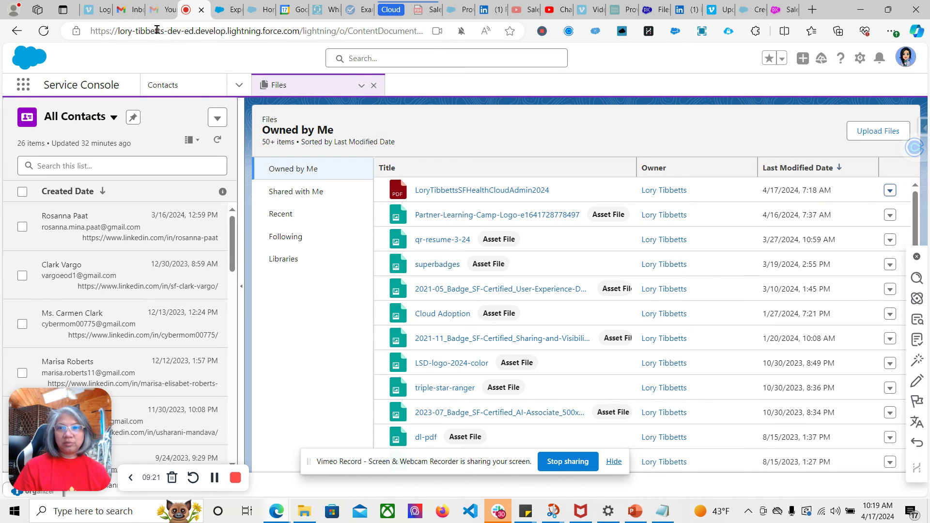
left_click(891, 192)
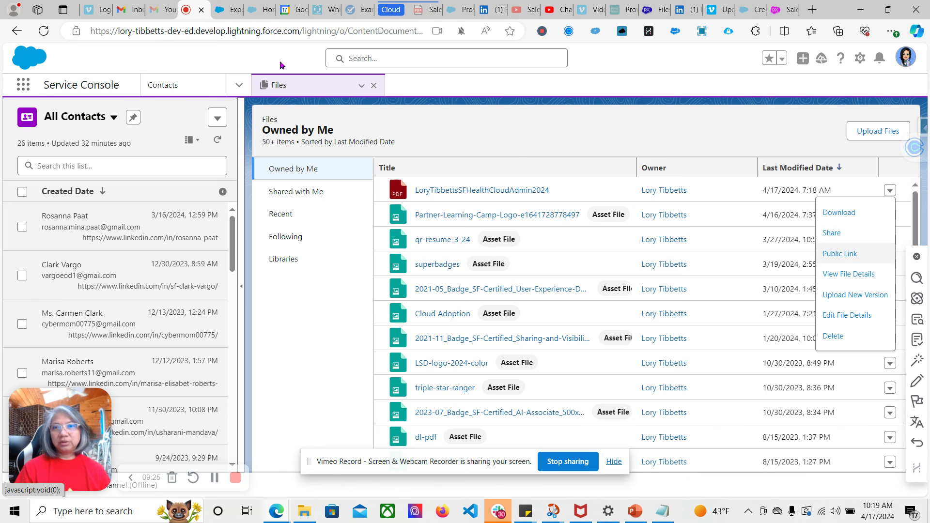
left_click(230, 10)
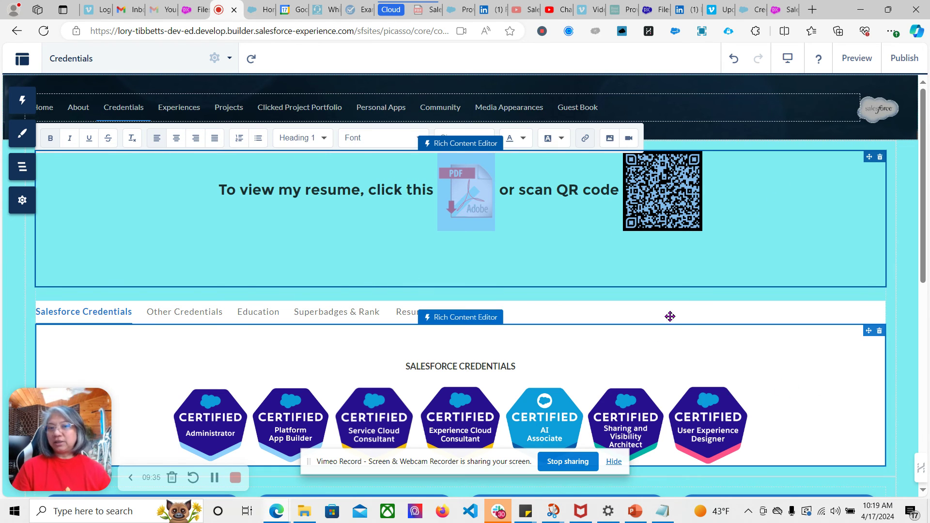
left_click(194, 10)
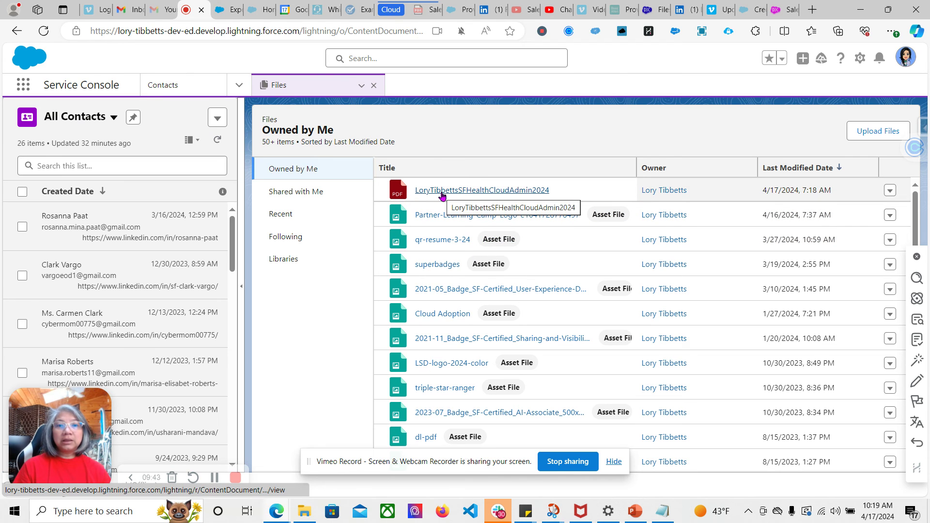
left_click(890, 191)
left_click(850, 258)
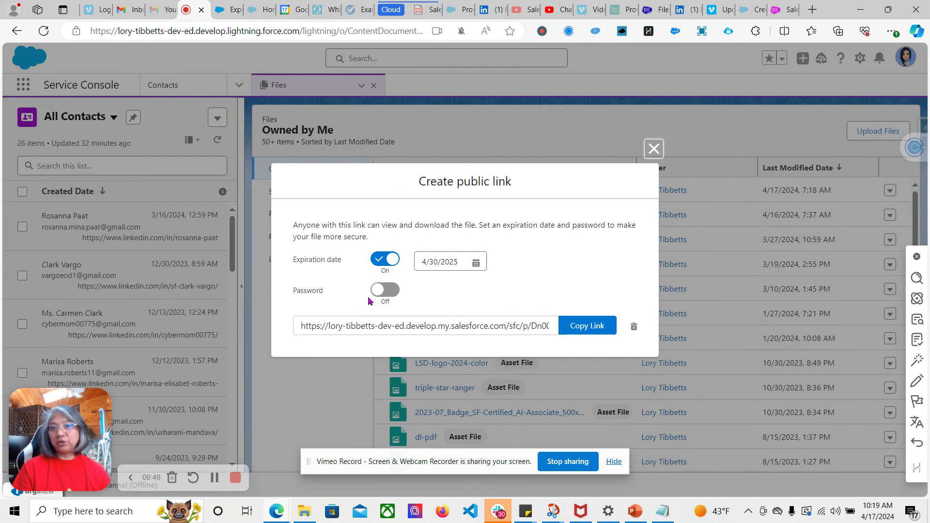
left_click_drag(328, 325, 417, 346)
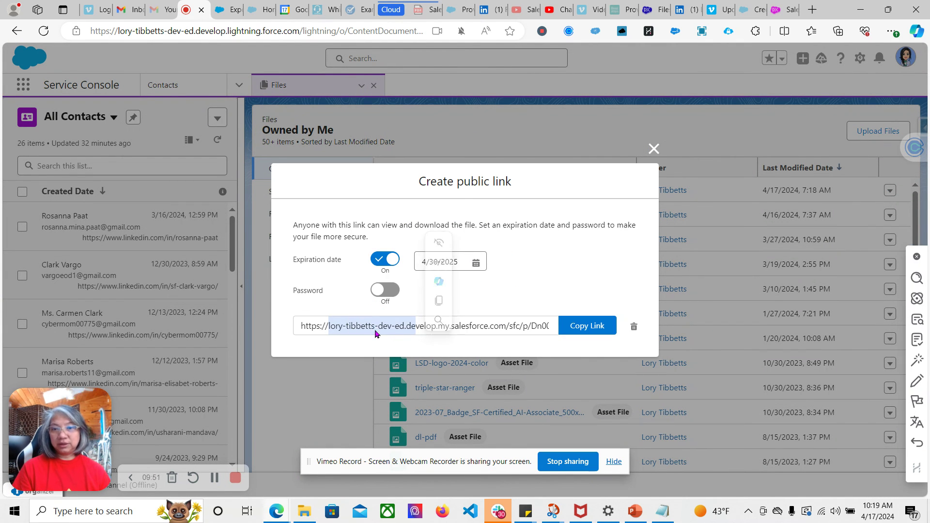
left_click(656, 148)
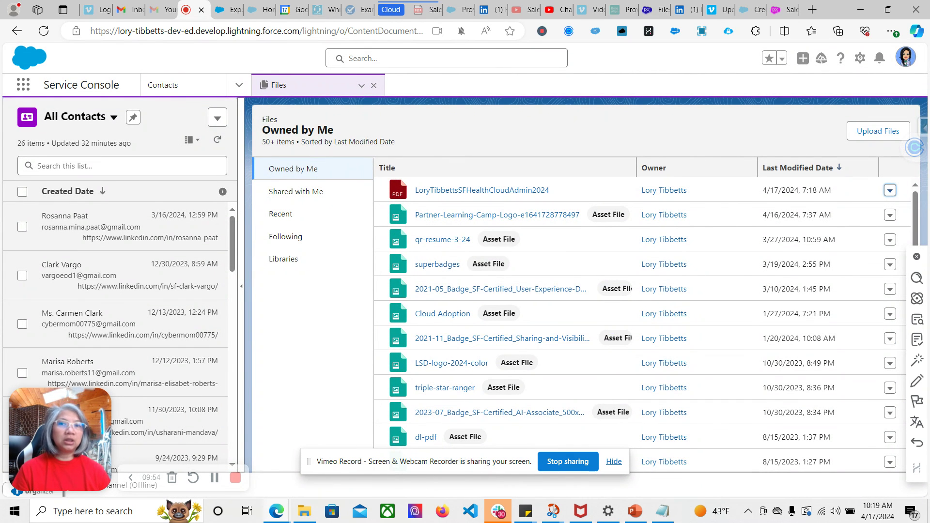
Return to the Experience Builder tab showing the Credentials page.
left_click(230, 10)
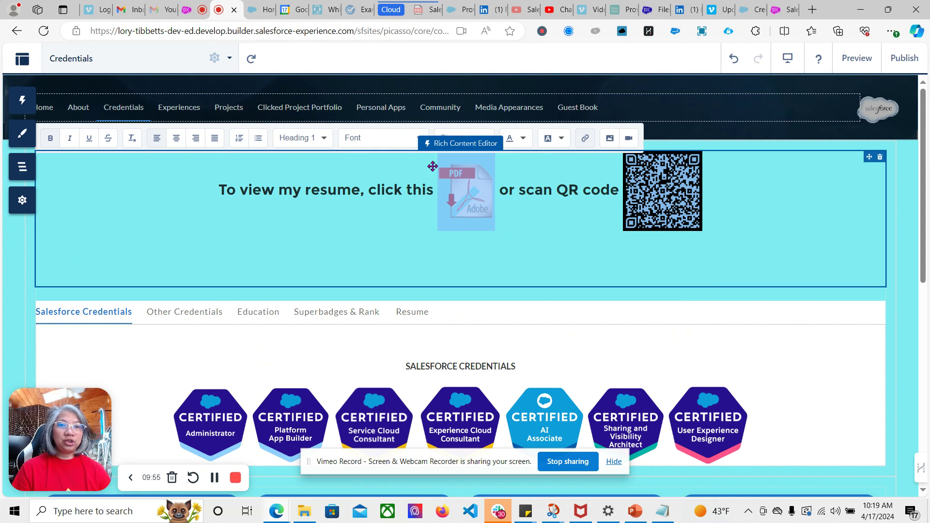